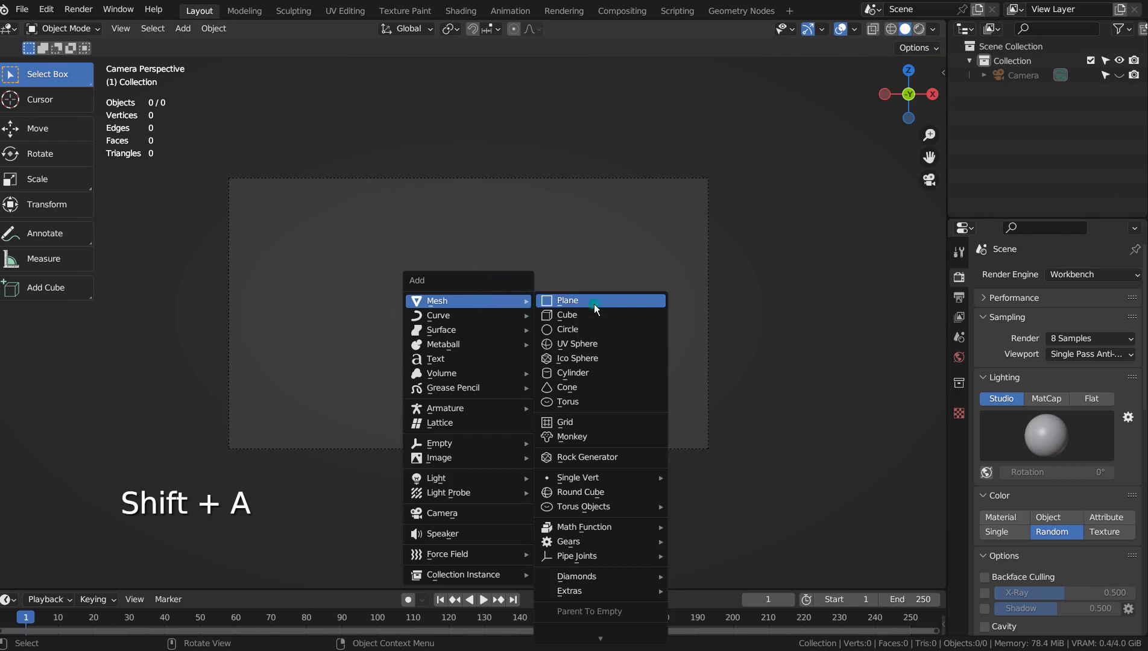
Add a plane mesh at the scene origin and rotate it 90° about the X axis to face the camera
left_click(594, 304)
type("rx90")
key("Return")
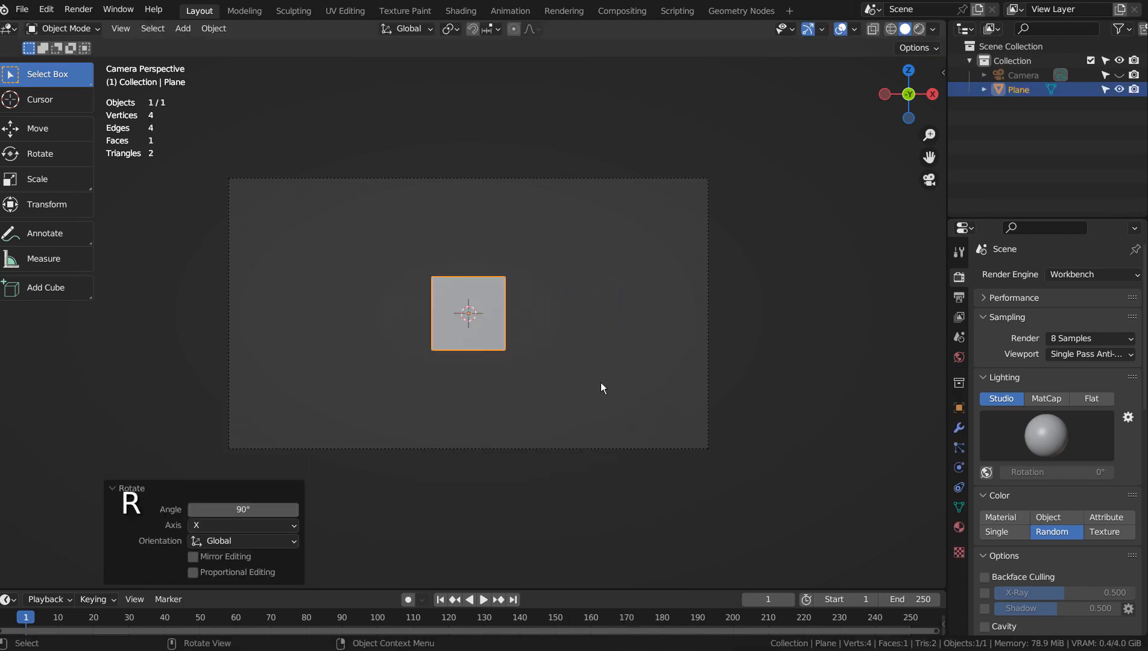
Scale the upright plane by about 2.3 and move it down the Z axis by just under 4 m
key("s")
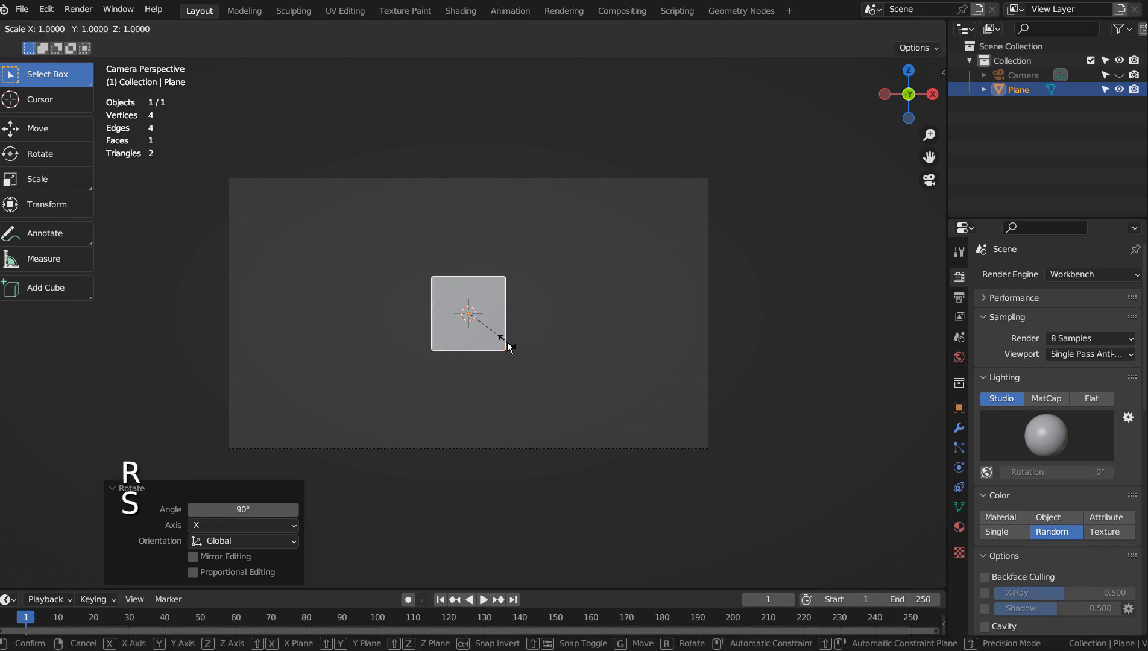
left_click(576, 342)
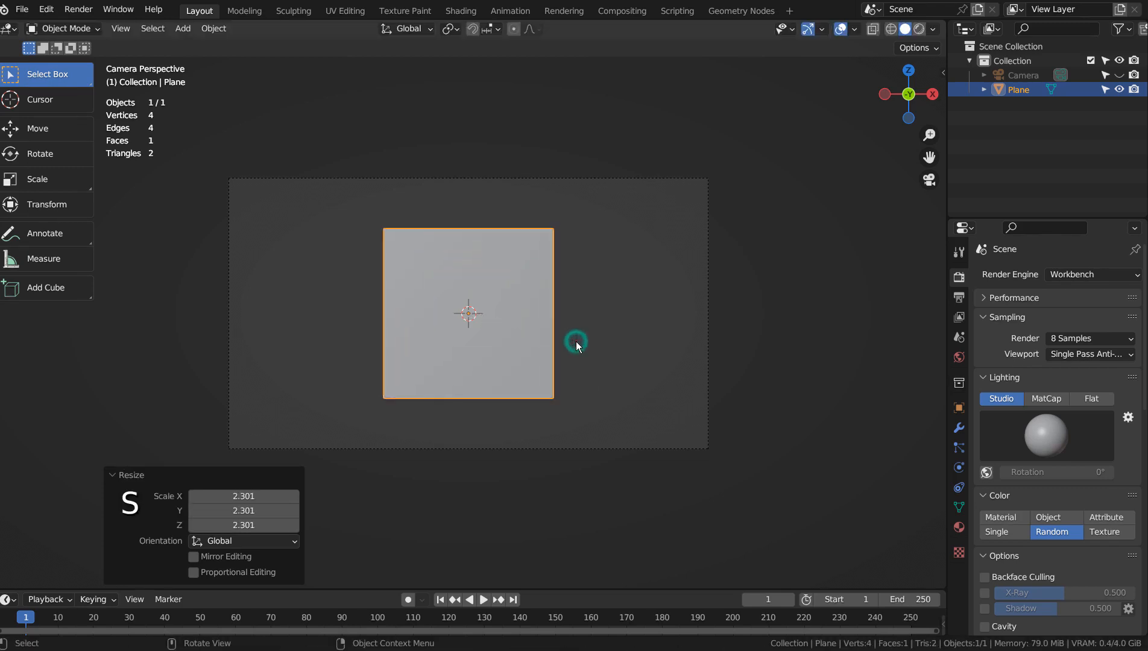
key("g")
key("z")
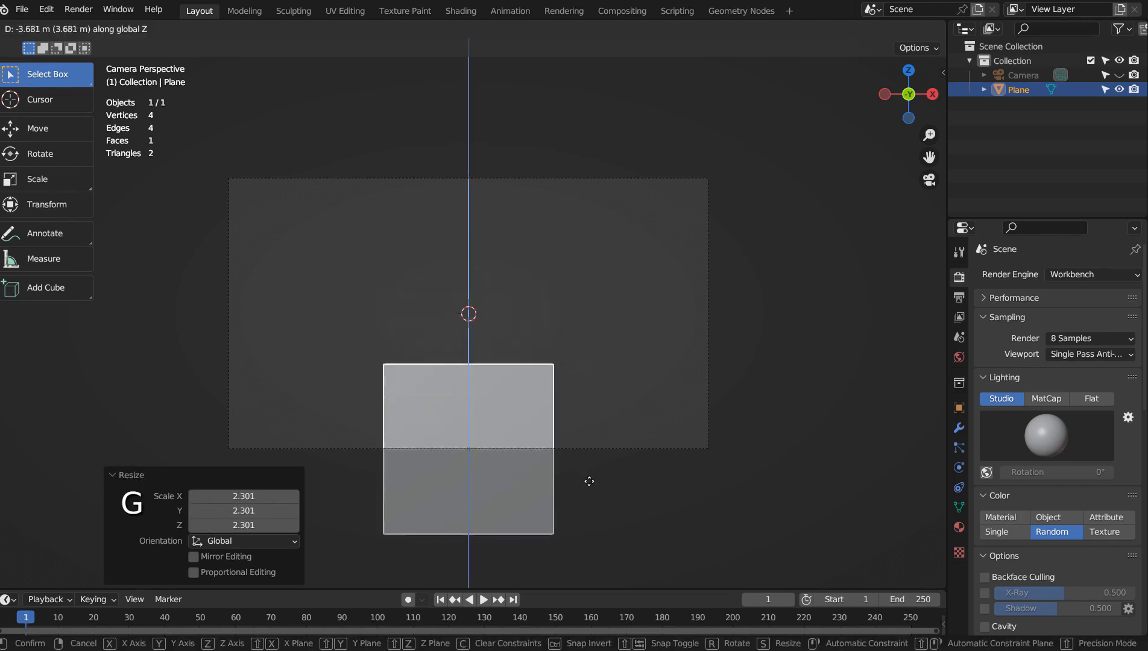
left_click(589, 482)
Widen the plane's bottom edge by a scale of about 1.66 to form a trapezoid
key("Tab")
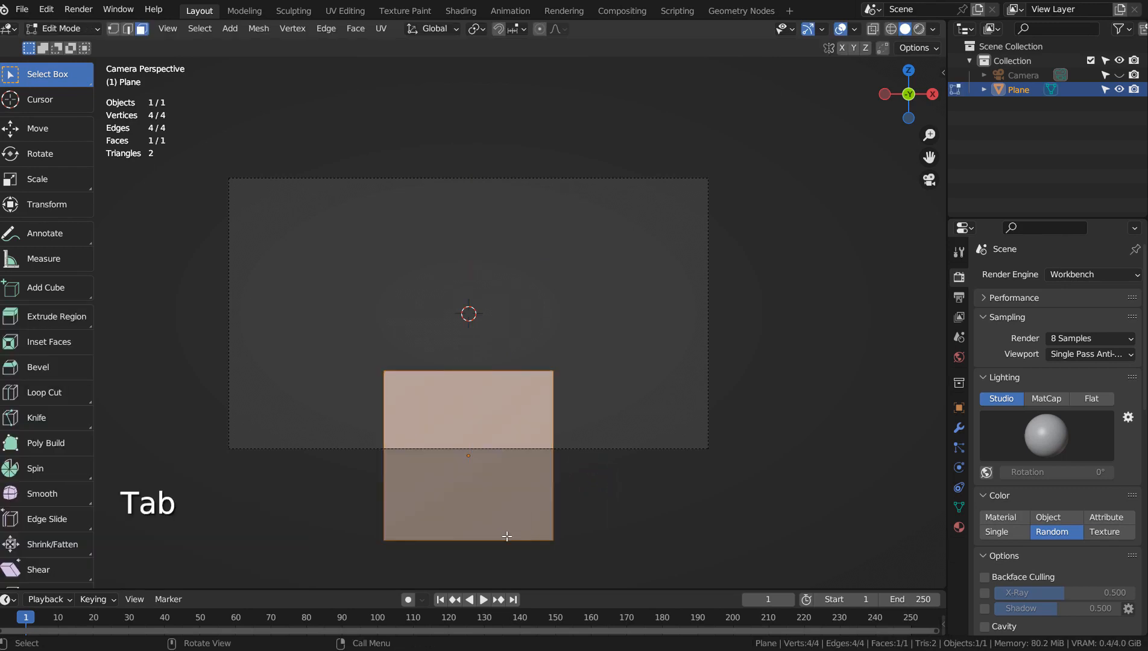
key("2")
left_click(478, 540)
key("s")
left_click(727, 518)
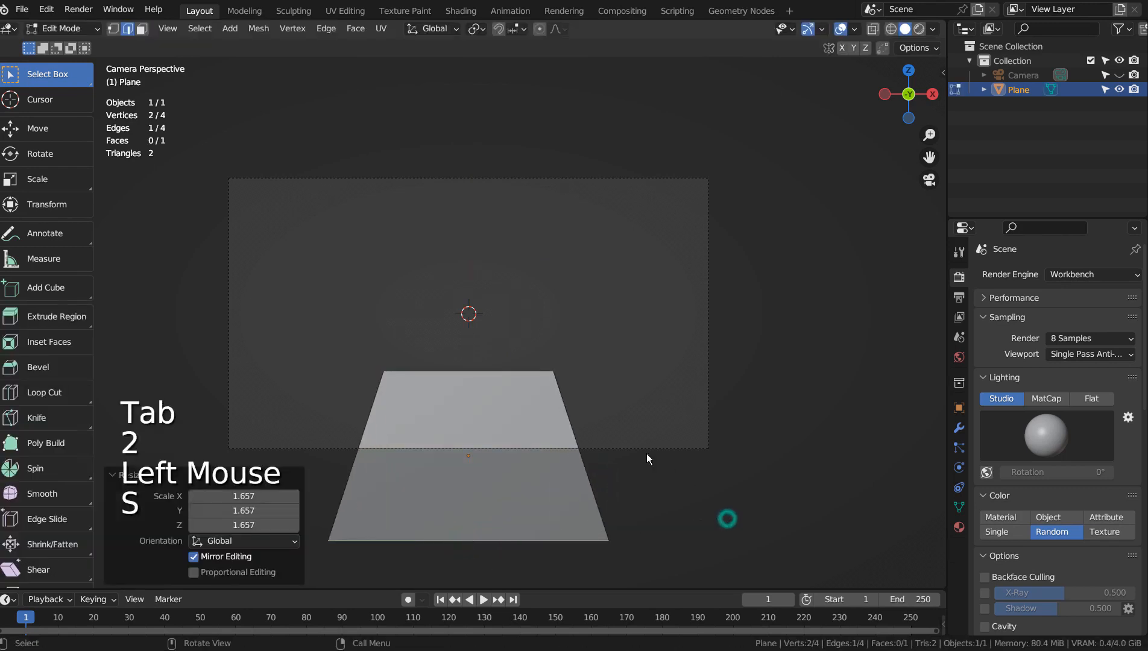
Extrude the trapezoid's top edge straight up by about 4 m
key("Tab")
key("Tab")
left_click(457, 372)
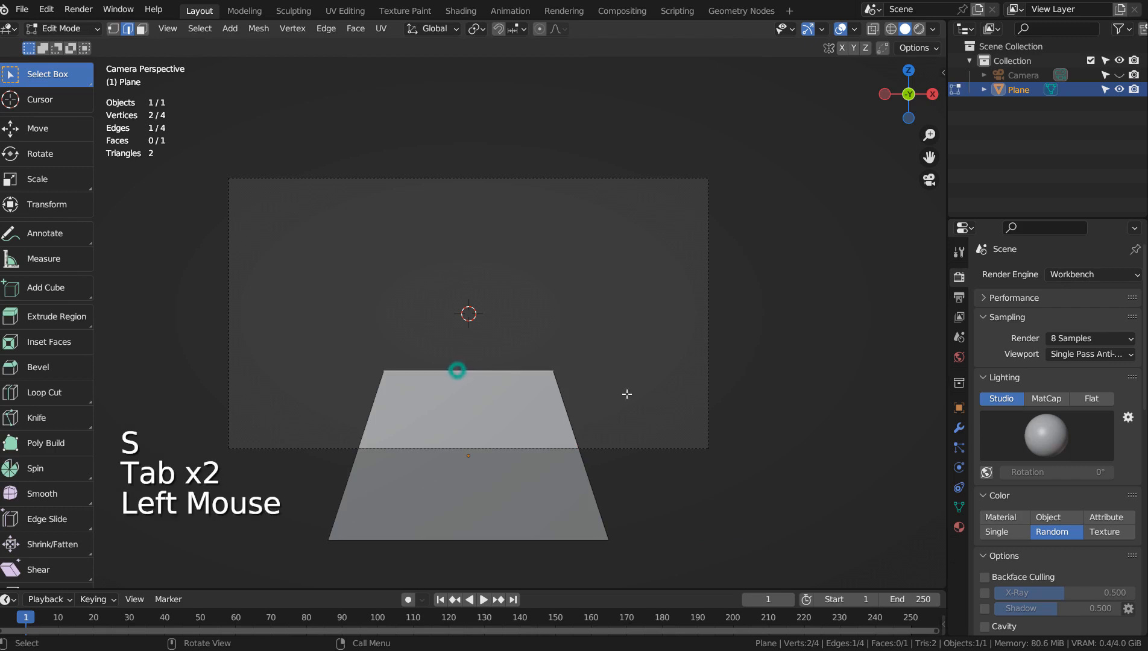
key("e")
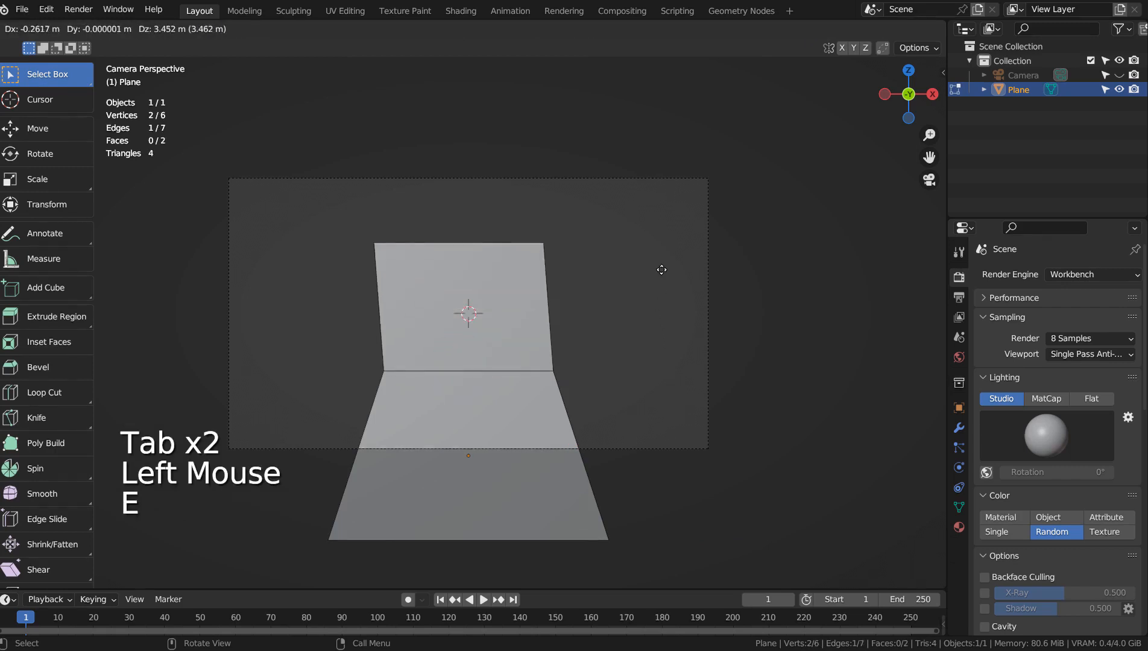
left_click(666, 252)
Add a level 3 subdivision surface to the plane and select its middle horizontal edge for editing
key("Tab")
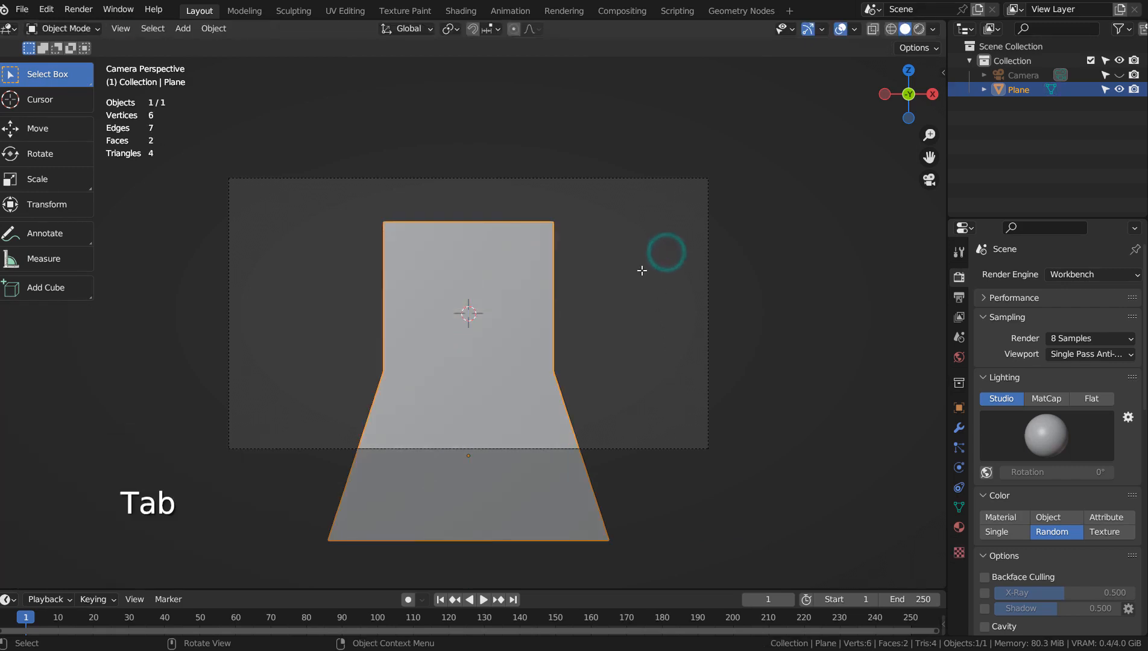
key("ctrl+3")
key("Tab")
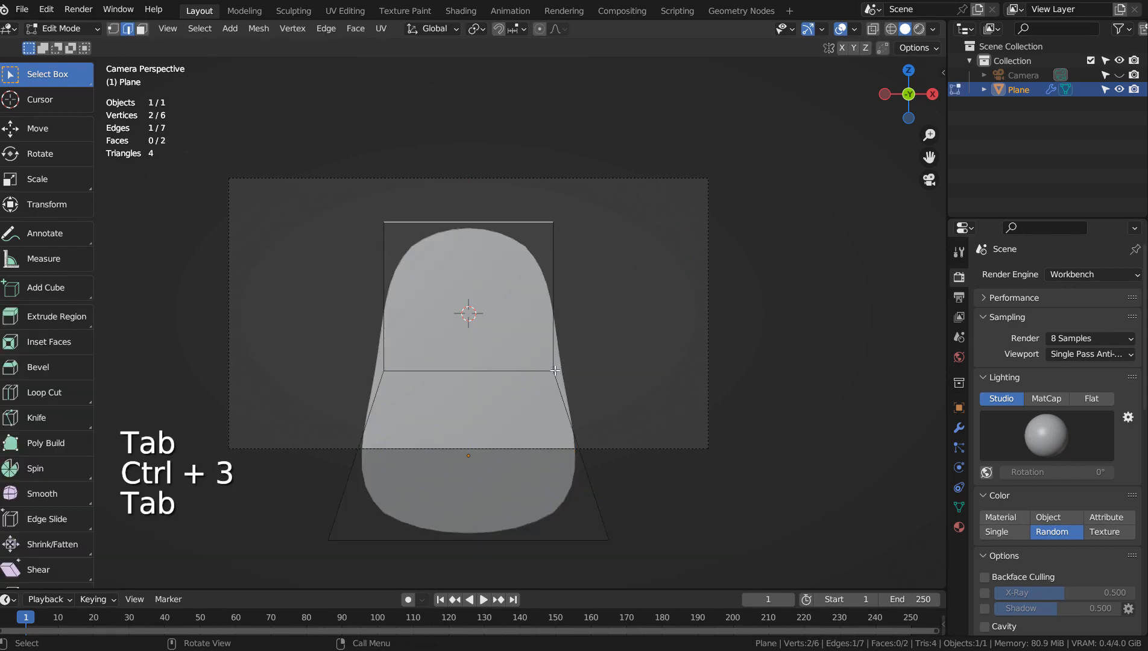
left_click(524, 372)
Try to narrow the middle edge by scaling it to about 0.59, and undo that scaling
key("g")
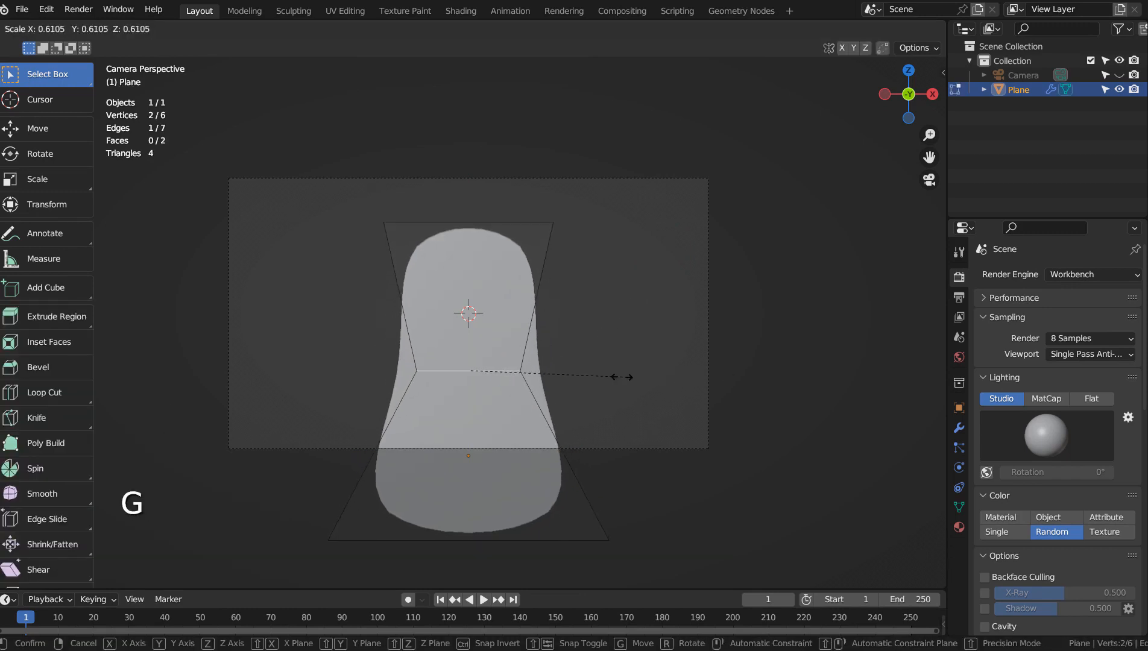
left_click(614, 378)
right_click(616, 379)
key("Escape")
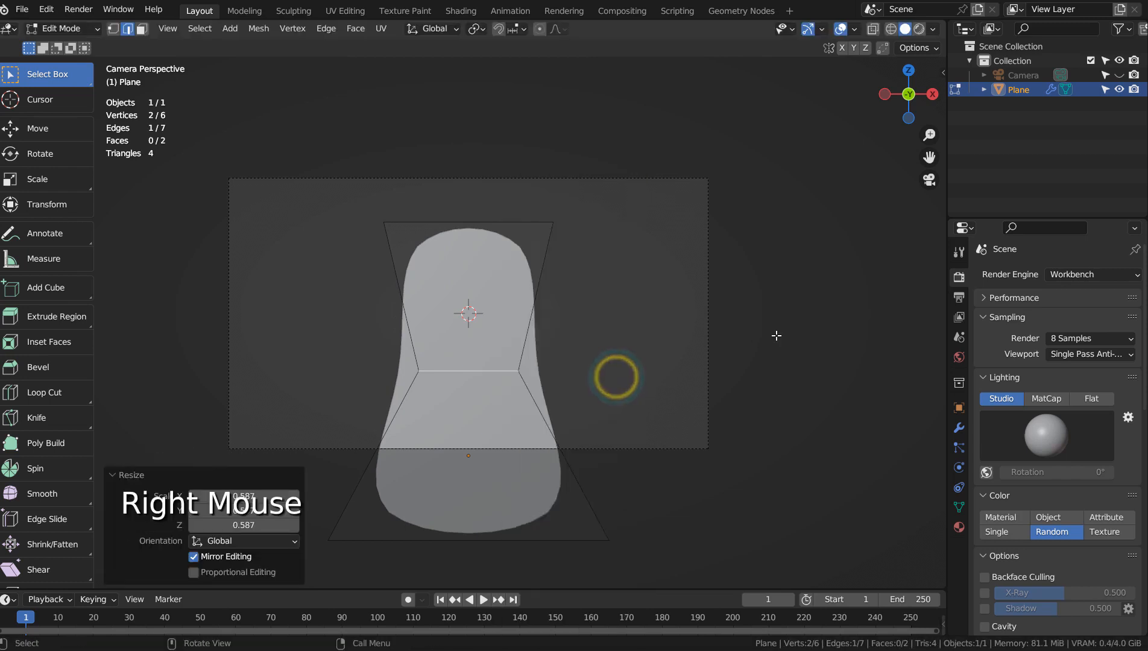
key("ctrl+z")
Bevel the middle horizontal edge with 2 segments and a width of about 0.44 m
key("ctrl+b")
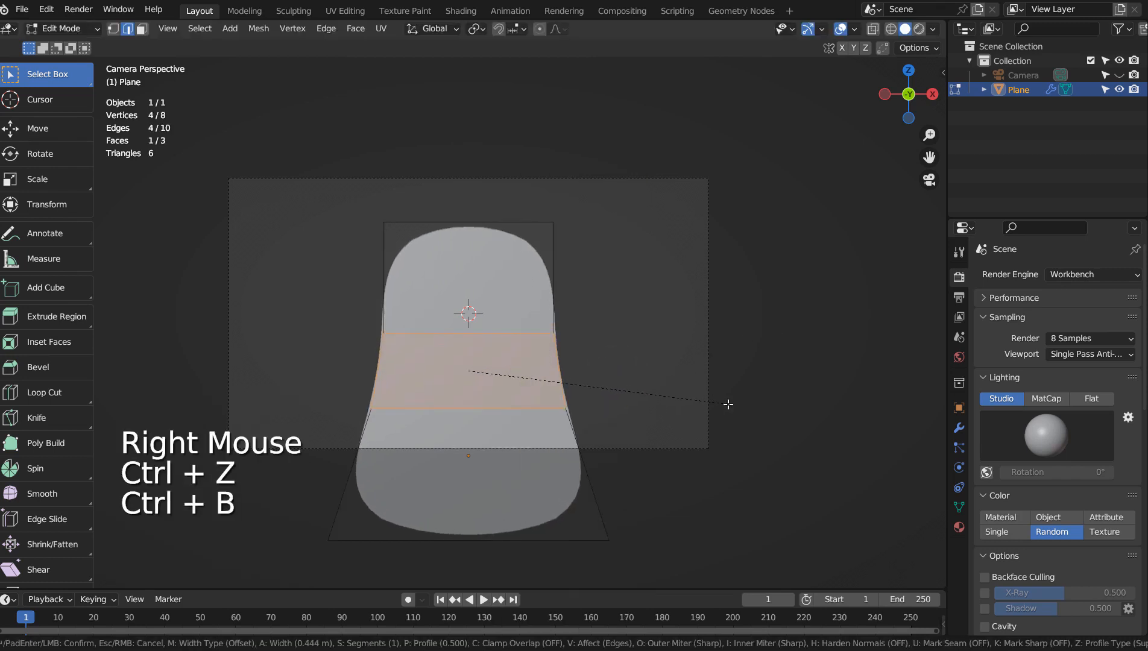
scroll(727, 403, "up", 1)
left_click(728, 404)
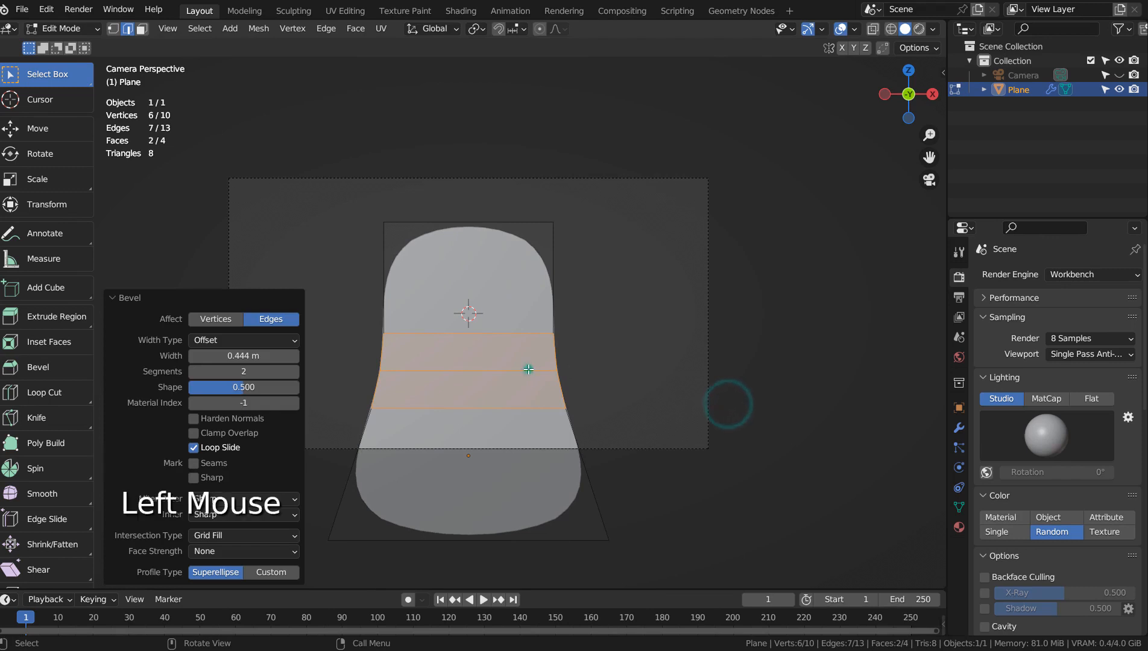
Scale the center edge of the beveled band to about 0.7 to form a neck, and finish editing the mesh
left_click(528, 369)
key("s")
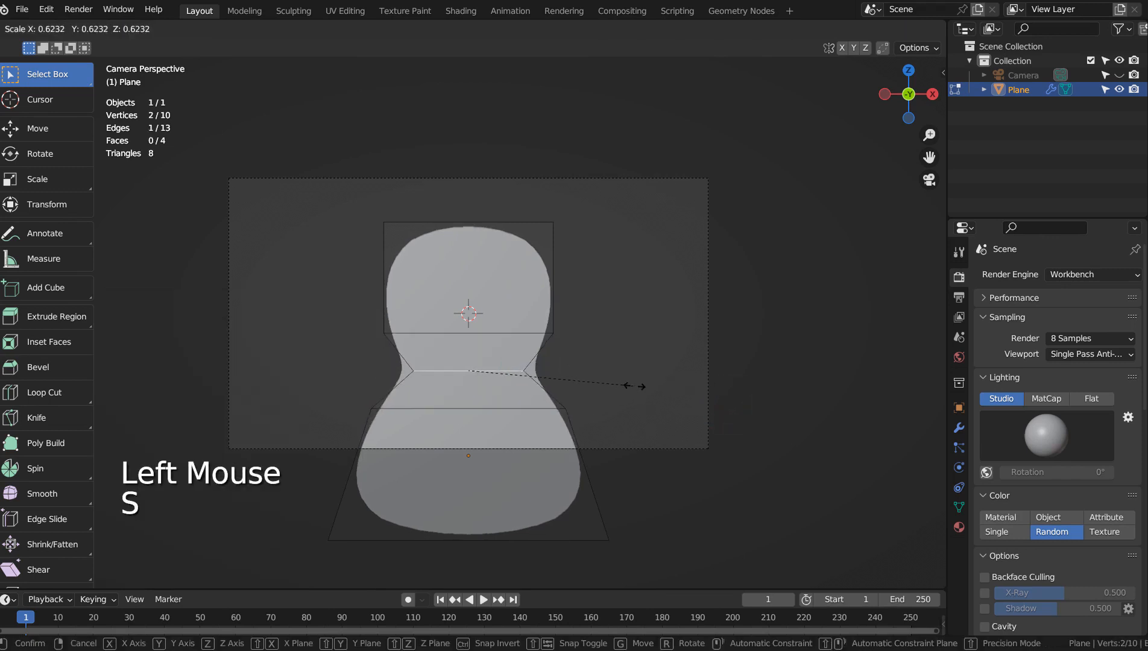
left_click(655, 387)
key("Tab")
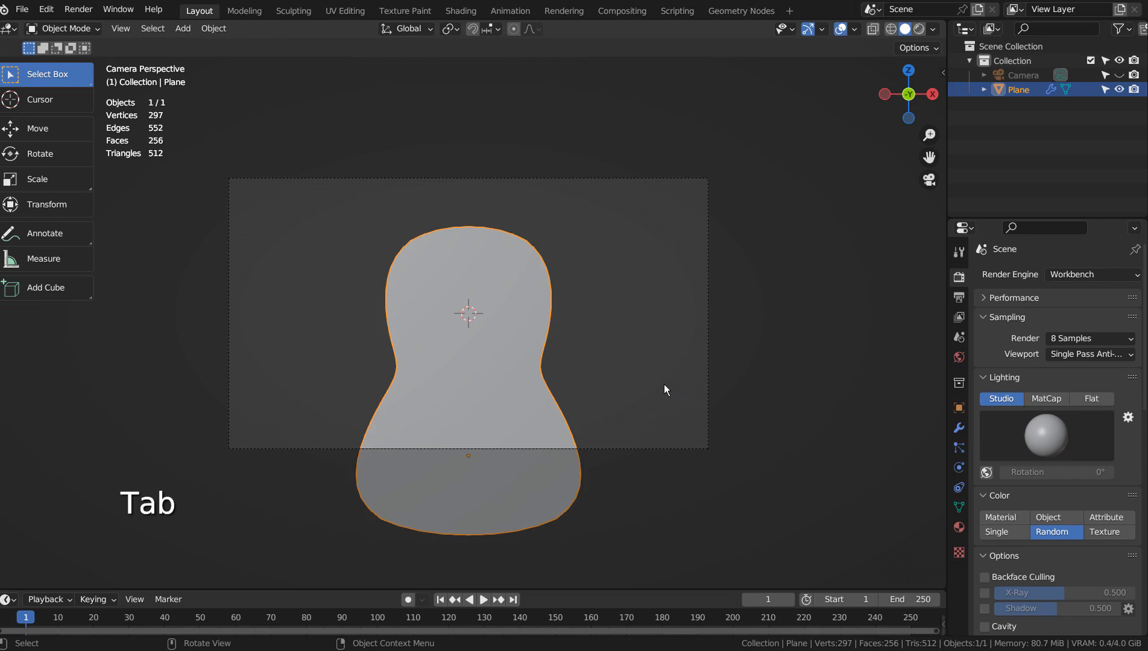
Test-render the silhouette, set the subdivision's render level to 3, and render the image again
key("F12")
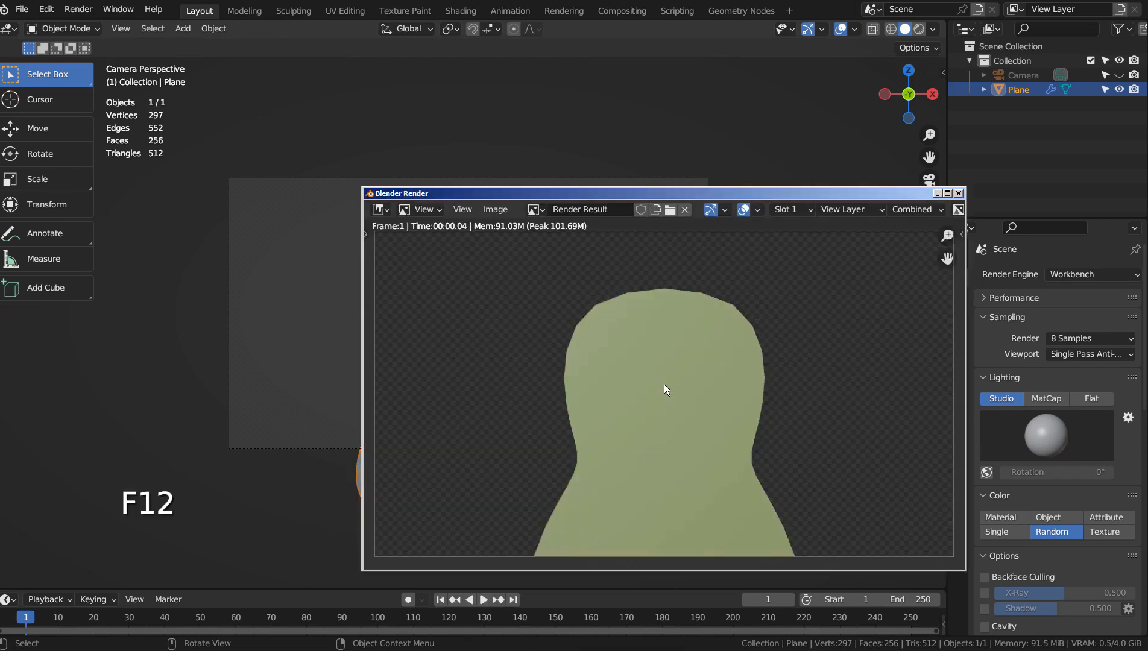
left_click(959, 193)
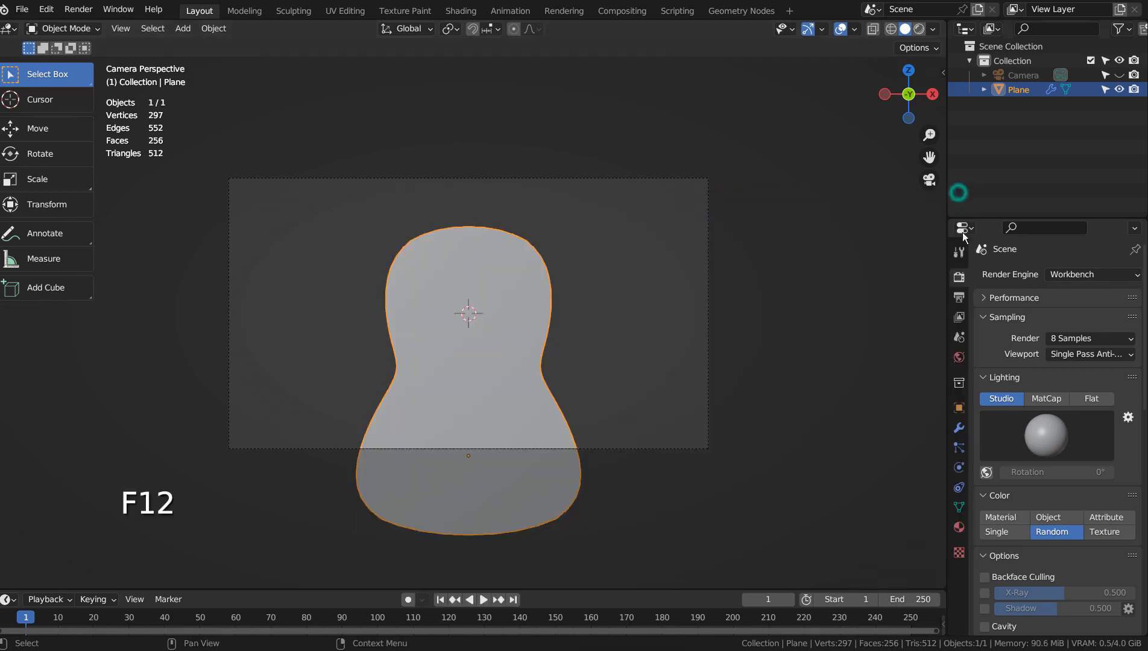
left_click(959, 429)
left_click(1115, 350)
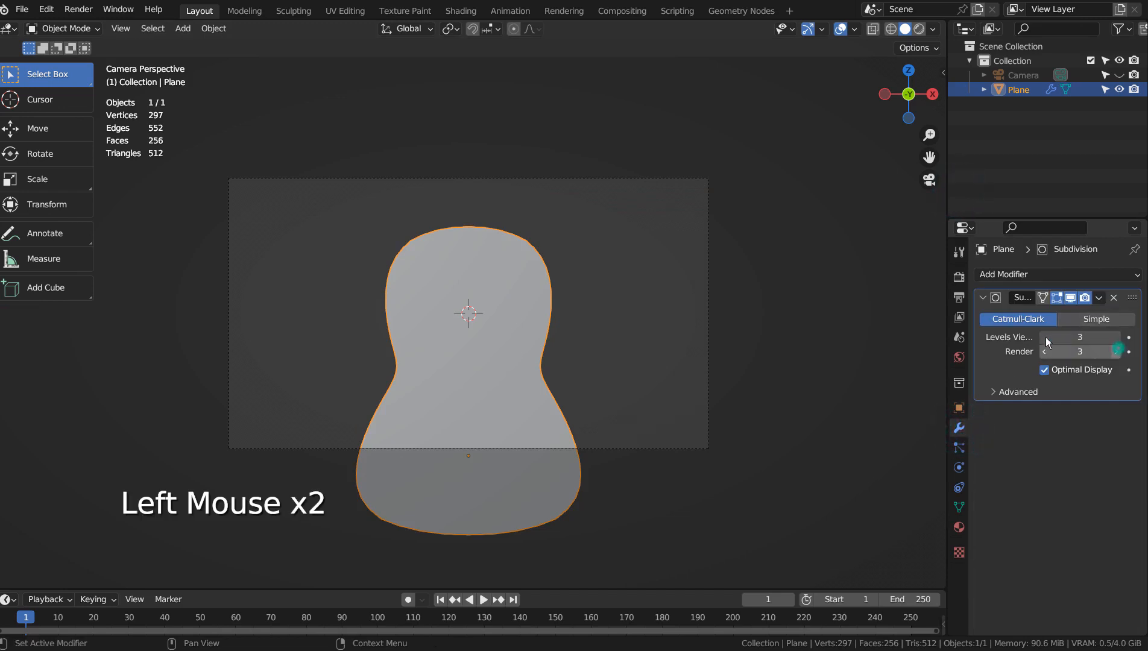
key("F12")
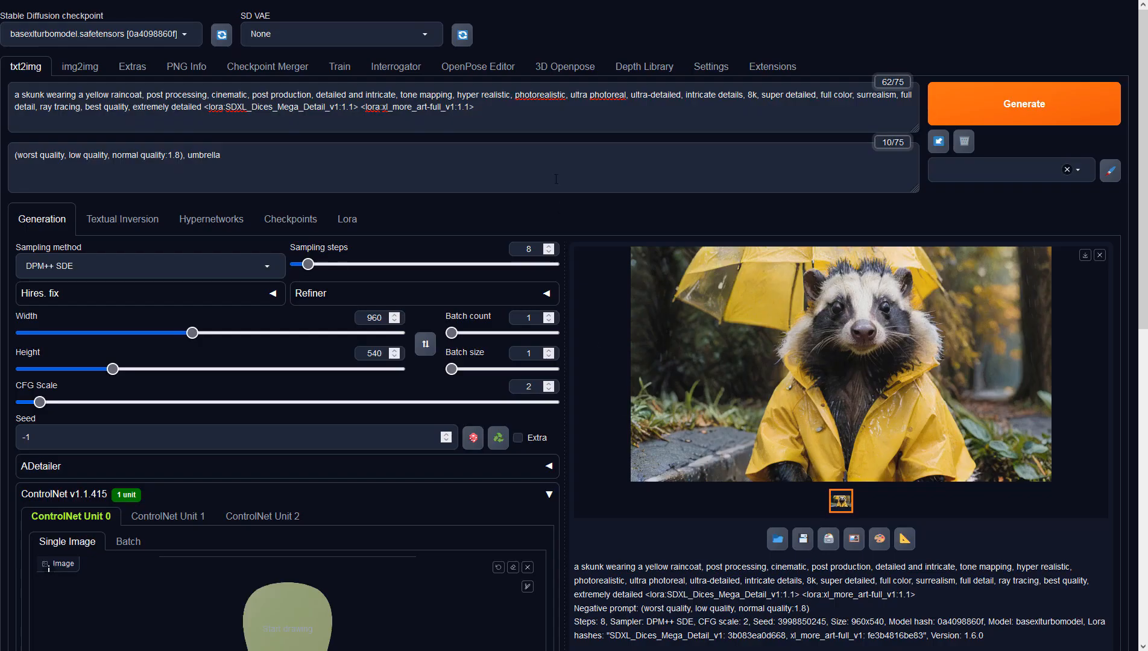
In the Stable Diffusion web UI, examine the txt2img prompt, negative prompt, width and height
left_click(544, 119)
left_click(407, 158)
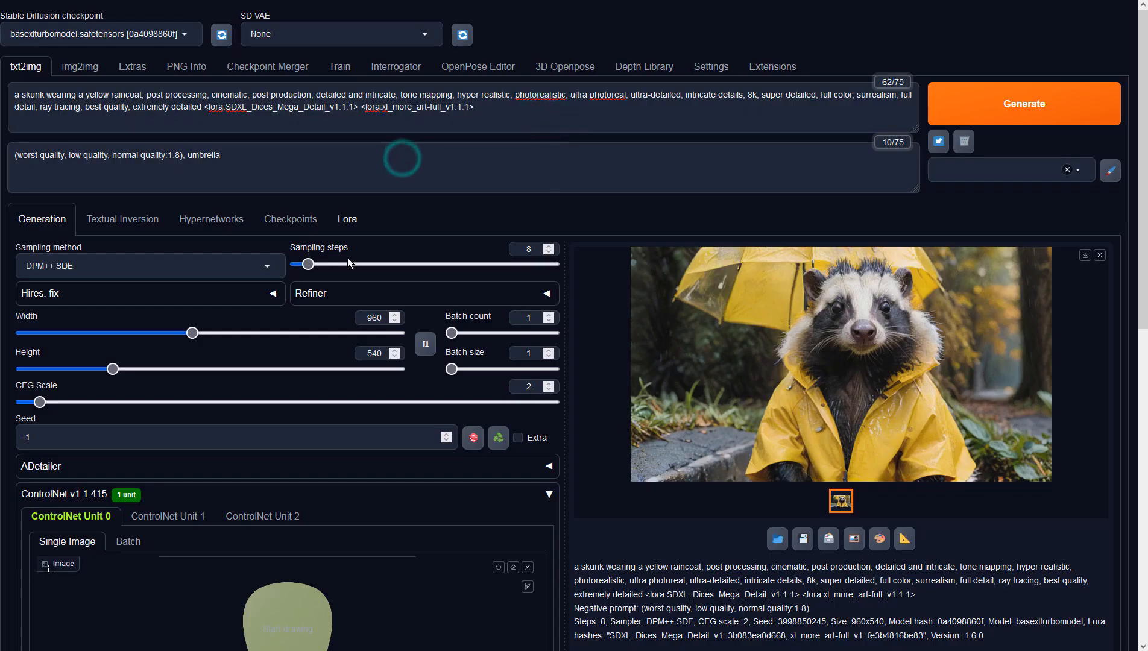
left_click(381, 316)
left_click(381, 353)
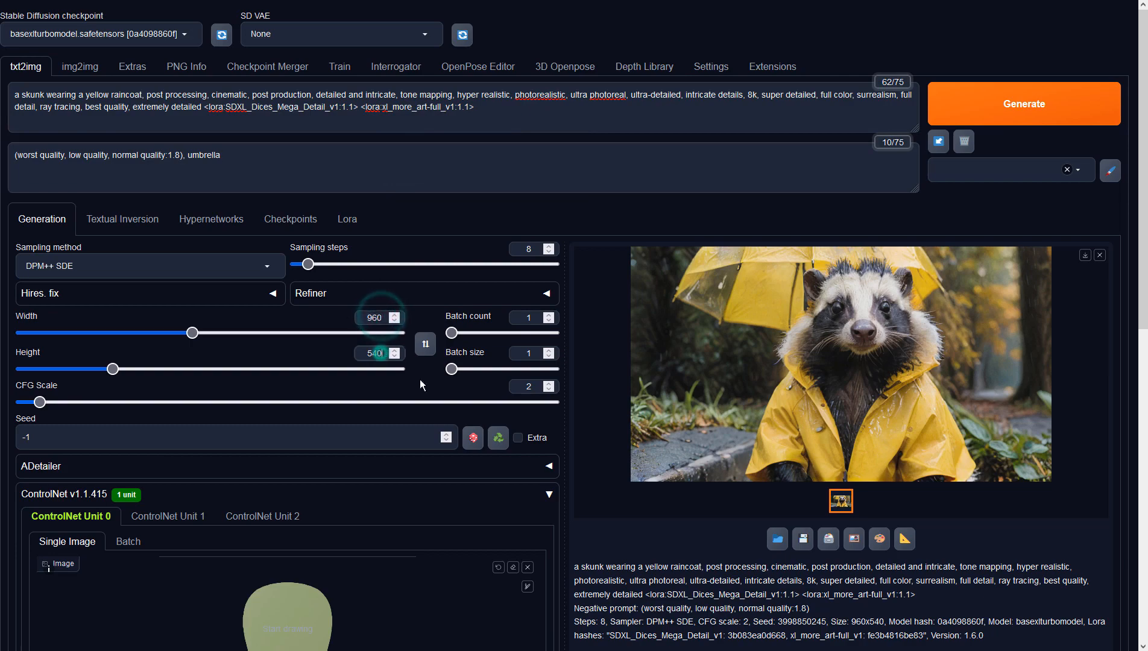
left_click(617, 569)
Set ControlNet Unit 0 to the Depth control type with preprocessor none and model sai_xl_depth_256lora
scroll(618, 569, "down", 7)
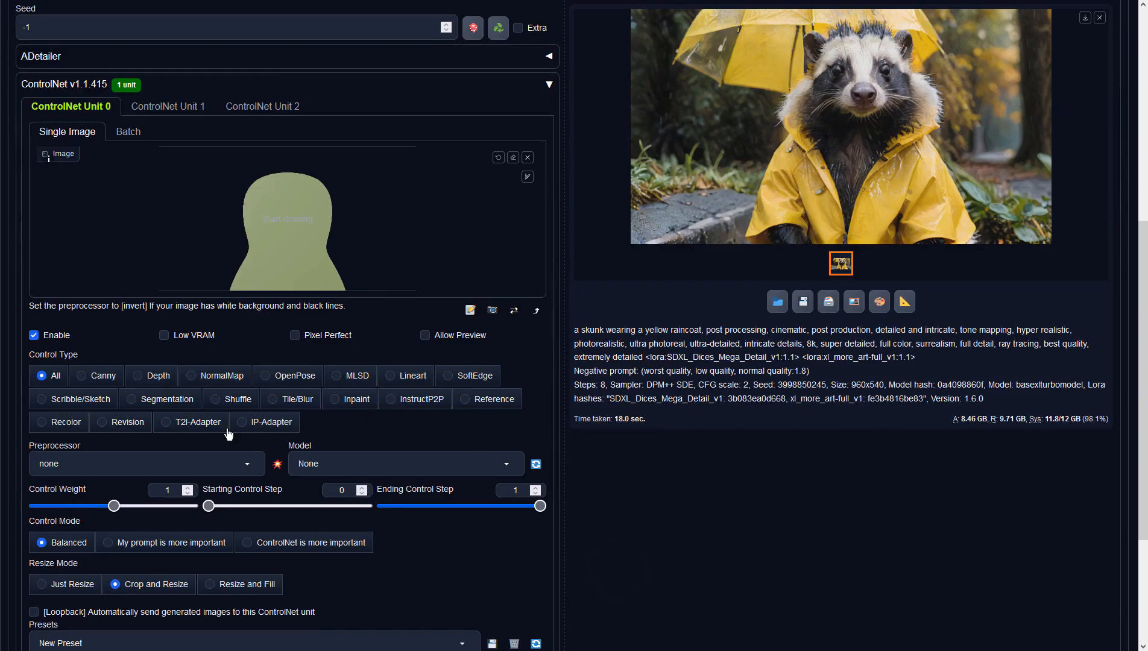
left_click(139, 376)
left_click(245, 464)
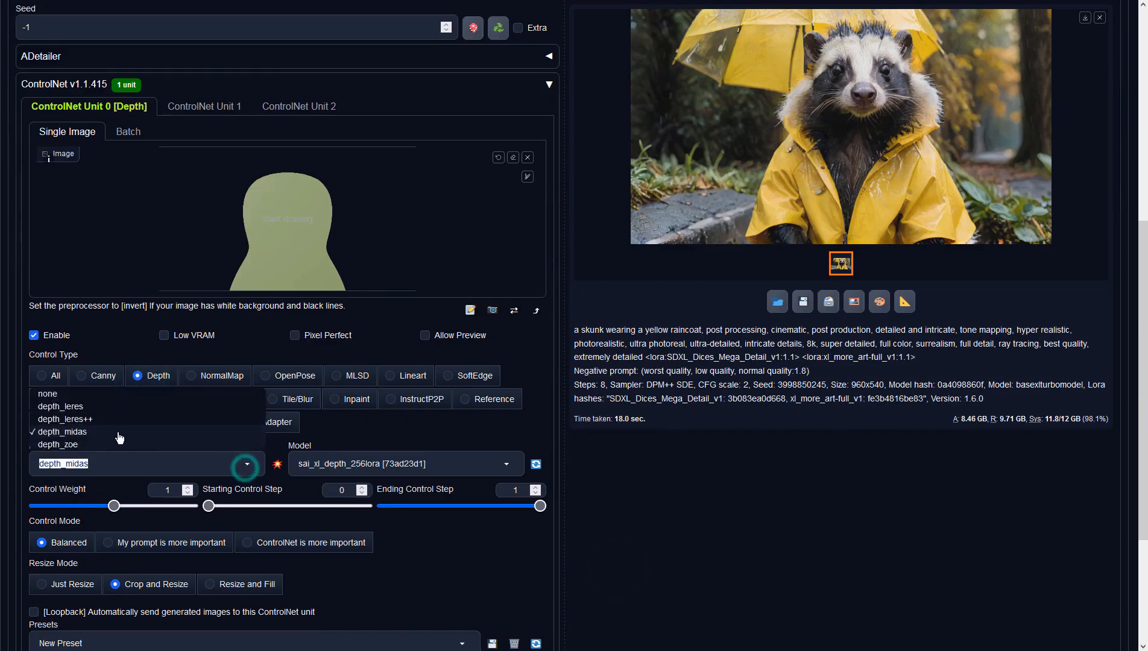
left_click(48, 398)
left_click(339, 469)
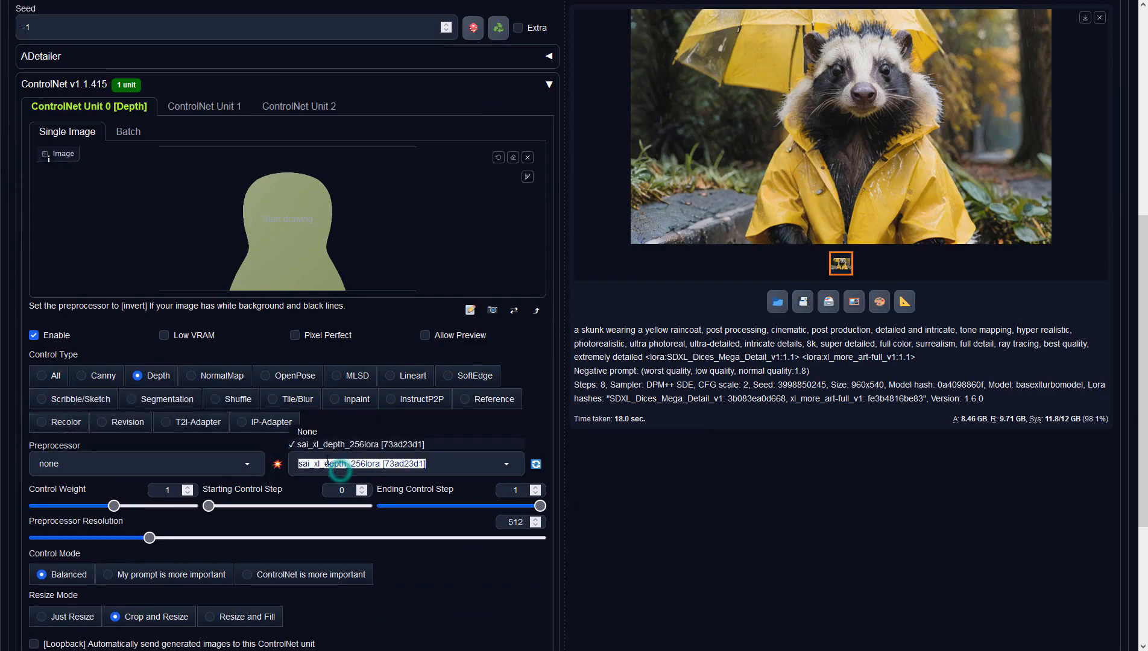
left_click(316, 442)
scroll(685, 389, "up", 7)
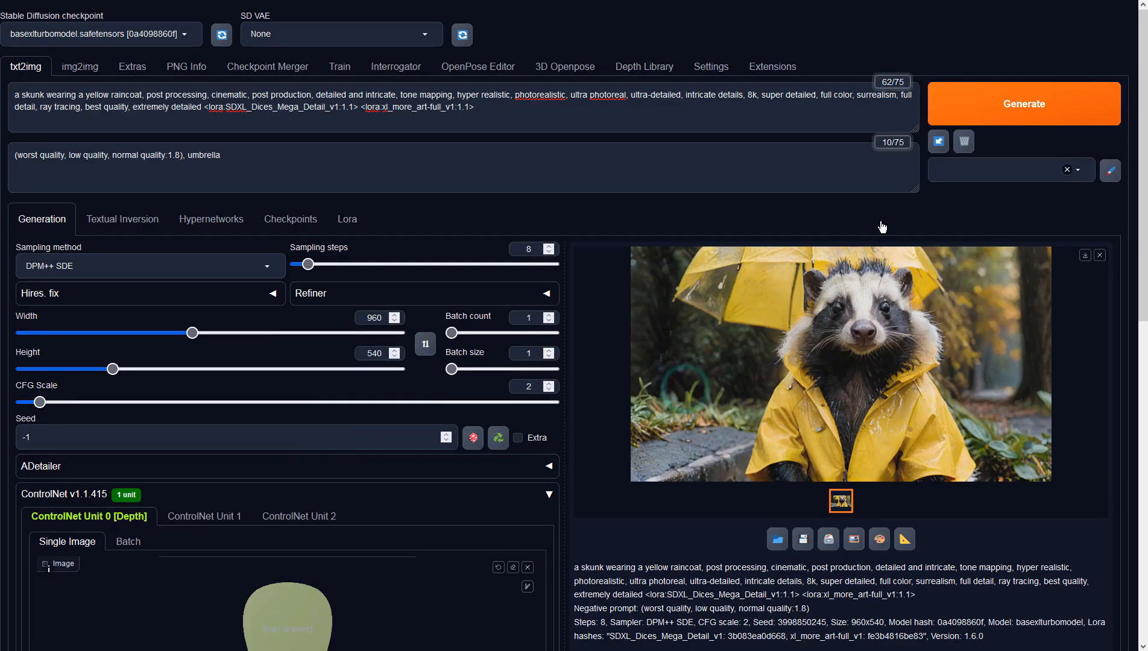
Generate the skunk image from the prompt and silhouette, and inspect the result at full size
left_click(1028, 100)
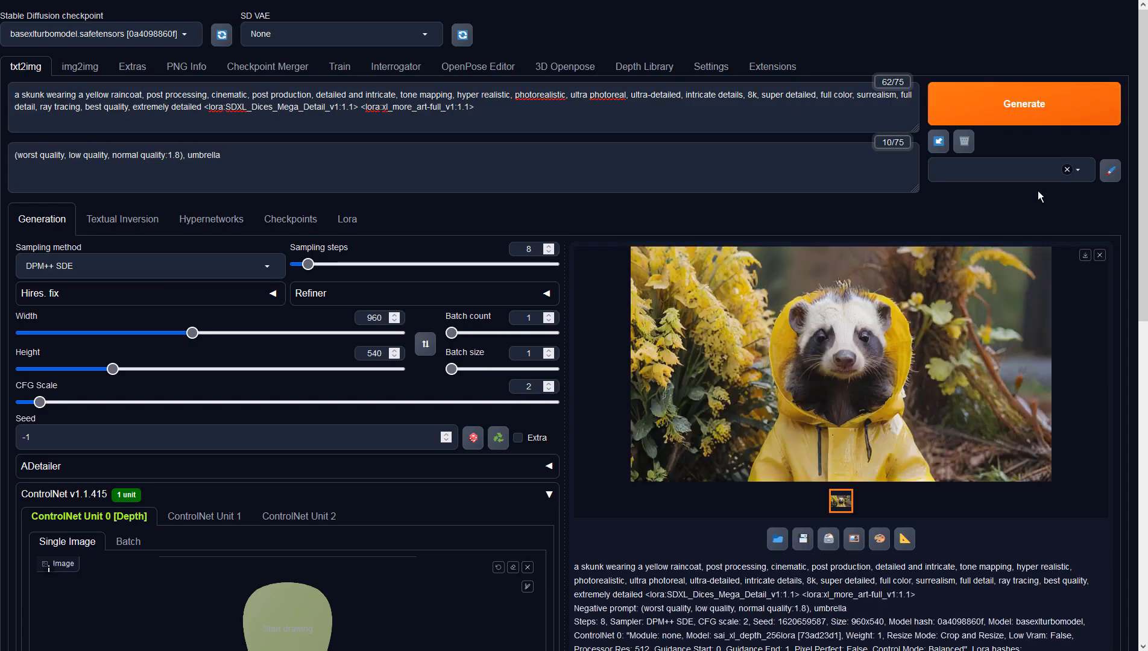
left_click(969, 295)
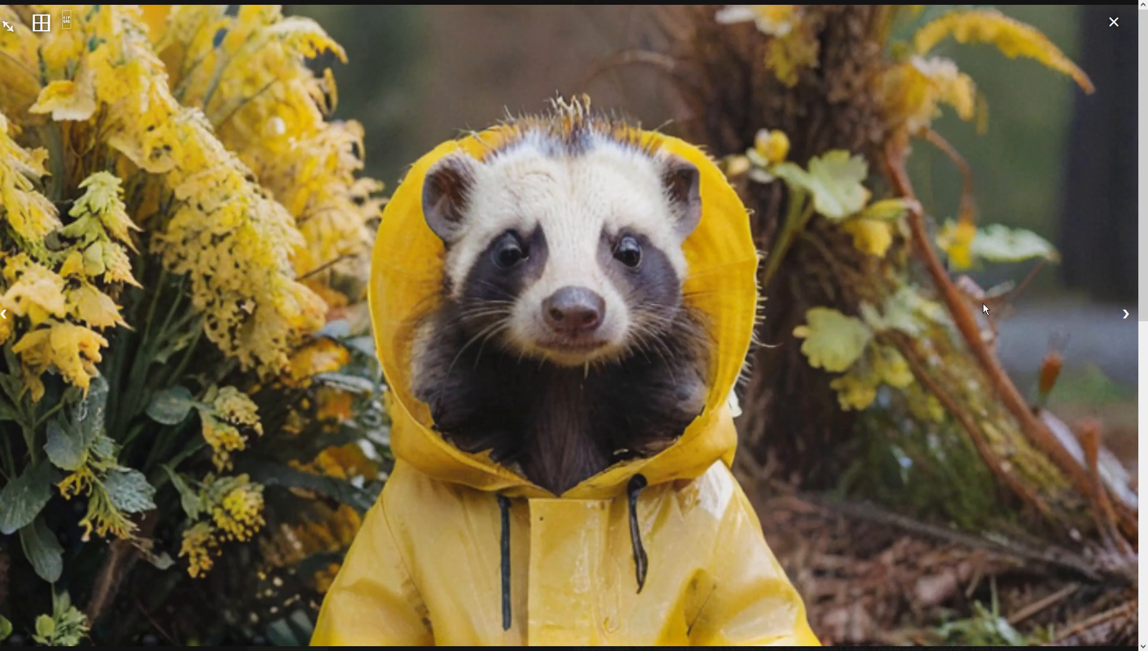
left_click(983, 305)
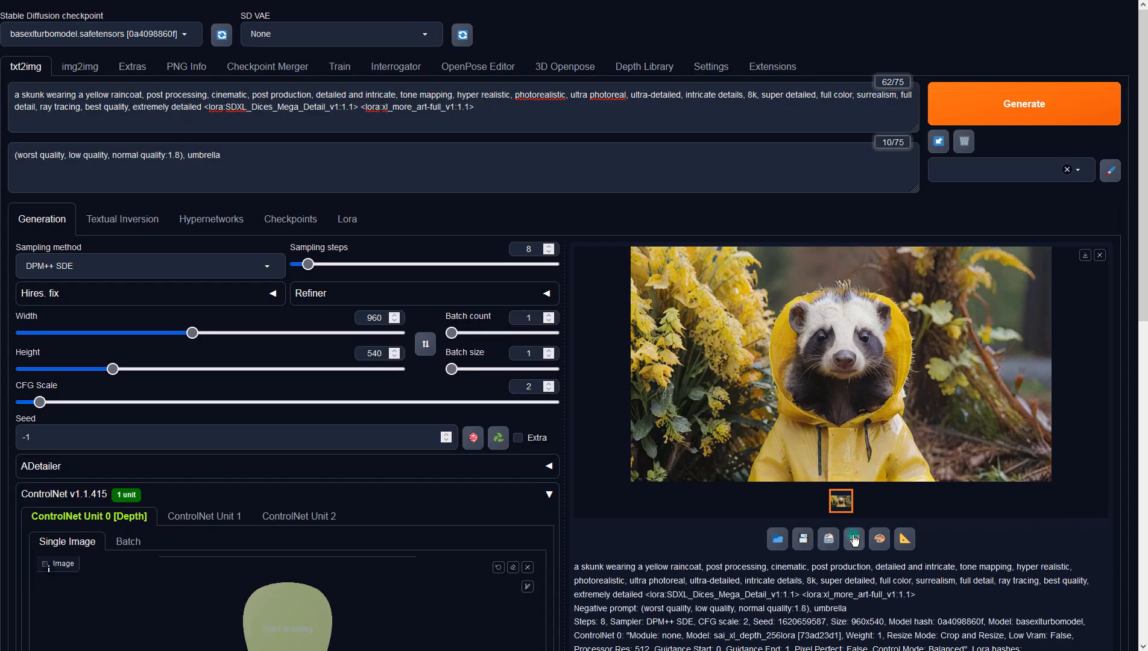
Send the generated skunk image to img2img and set CFG scale 2 with the DPM++ SDE sampling method
left_click(852, 536)
scroll(356, 364, "down", 5)
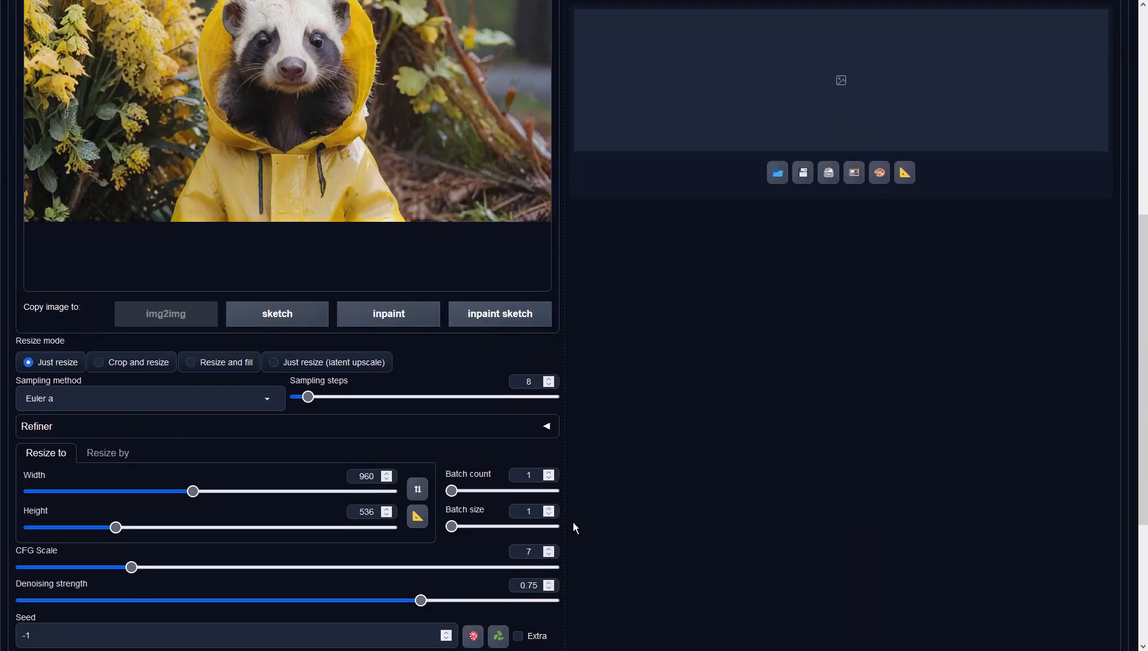
left_click(547, 554)
key("BackSpace")
type("2")
left_click(197, 404)
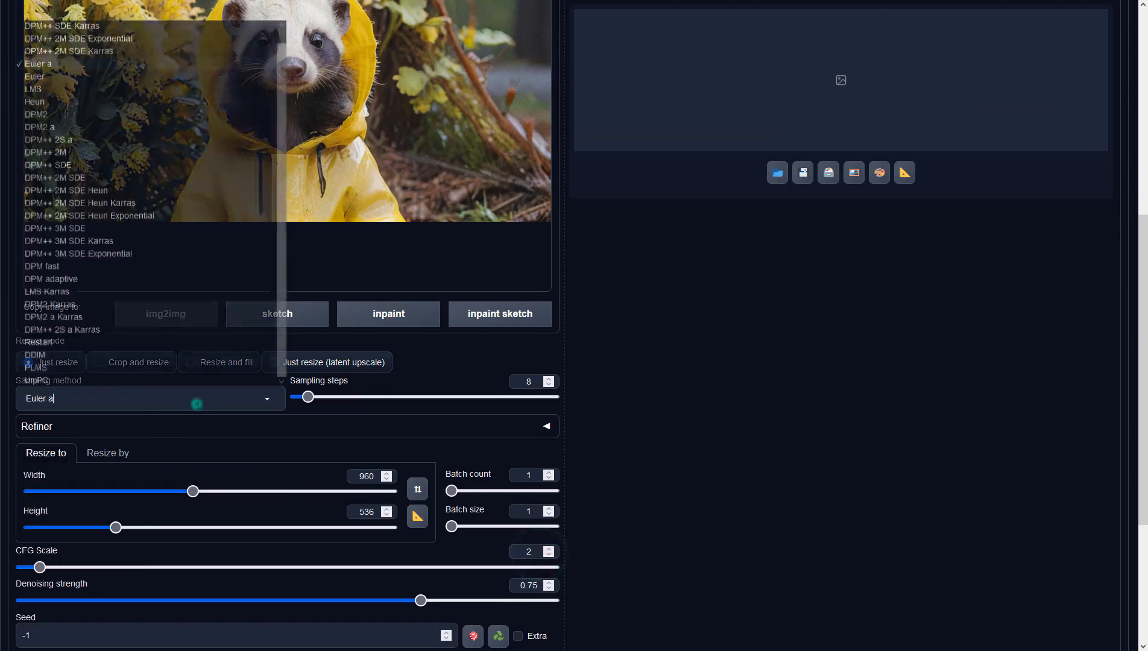
left_click(136, 166)
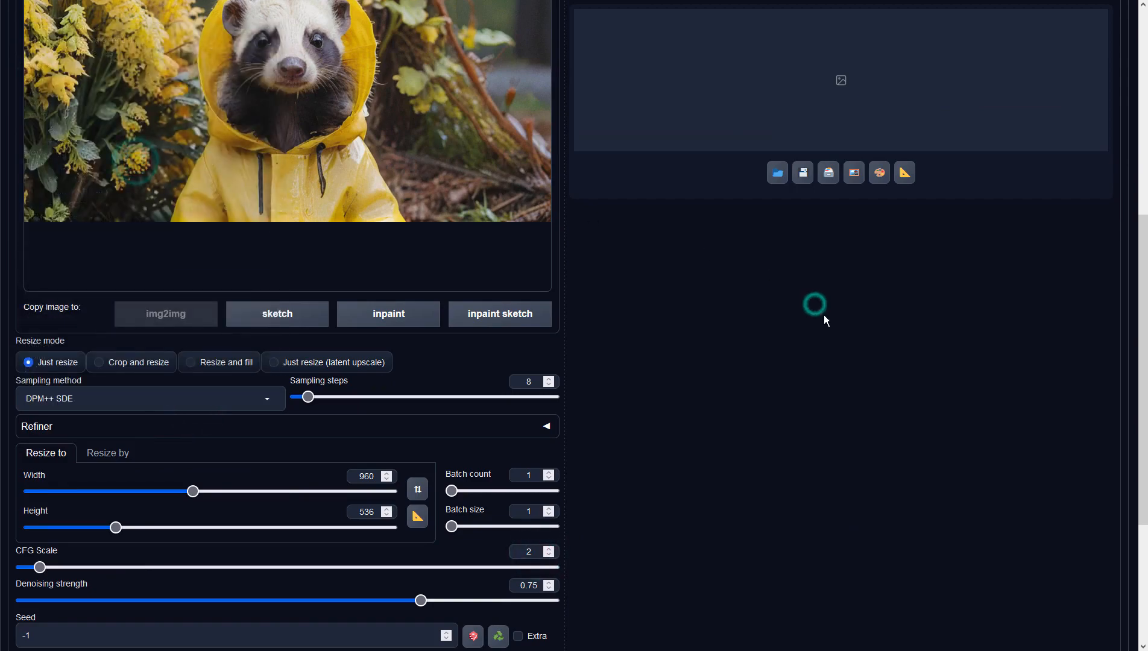
Generate the img2img version of the skunk image and inspect it at full size
scroll(823, 314, "up", 4)
left_click(1001, 114)
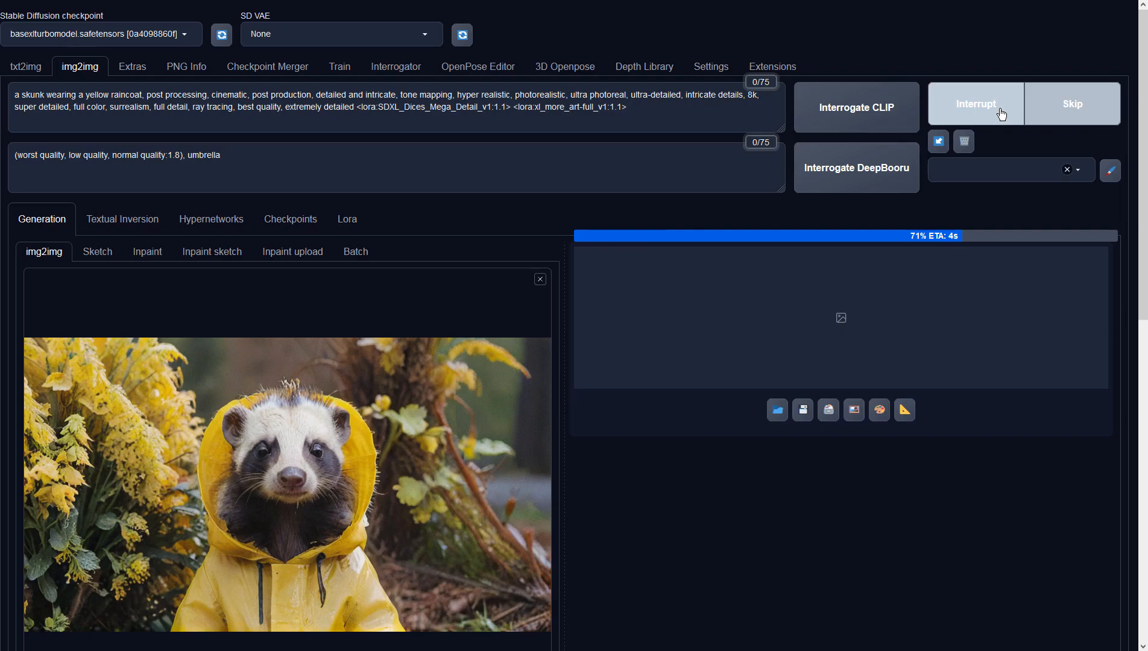
left_click(965, 344)
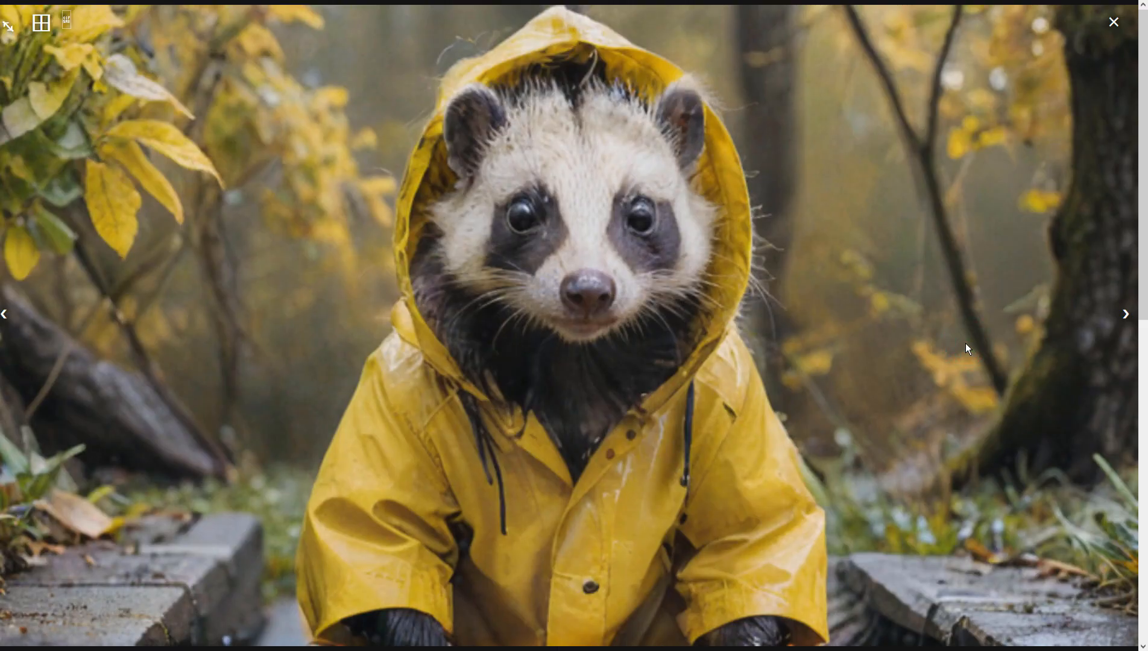
left_click(965, 343)
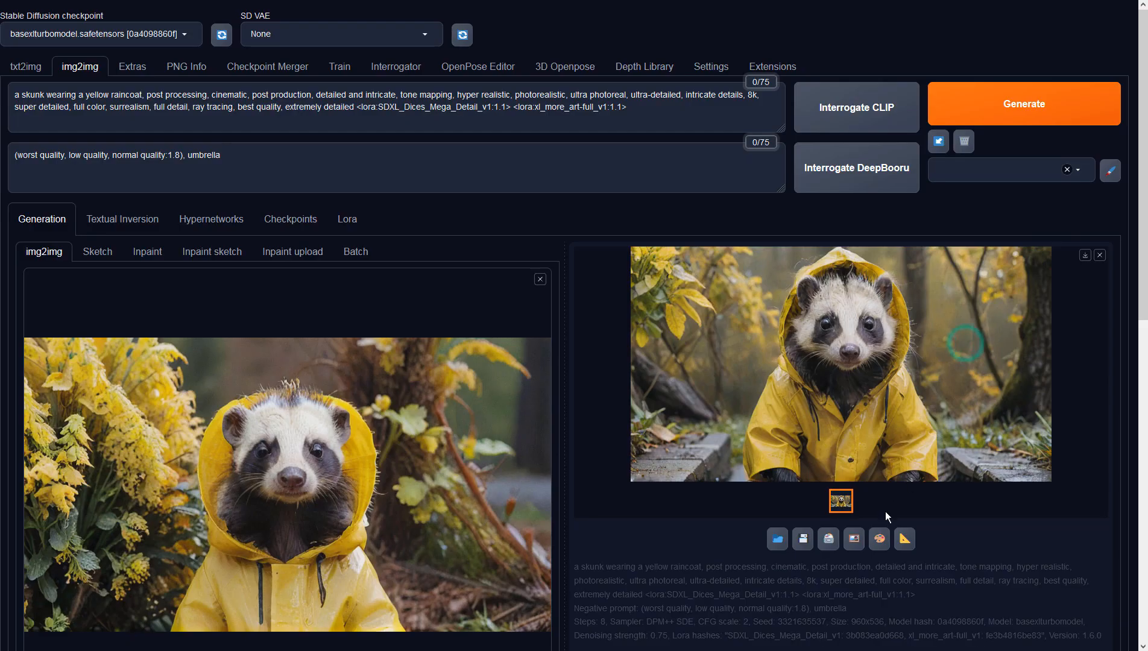
Send the generated skunk image back to img2img as the source, generate a new variation and inspect it at full size
left_click(853, 534)
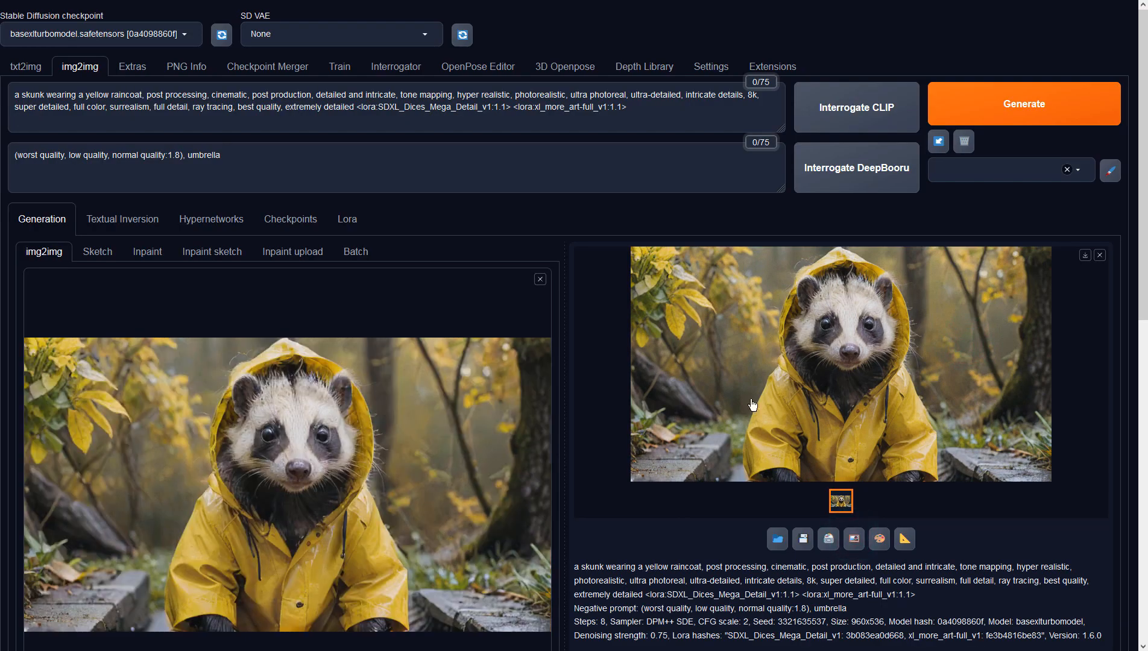
left_click(1042, 106)
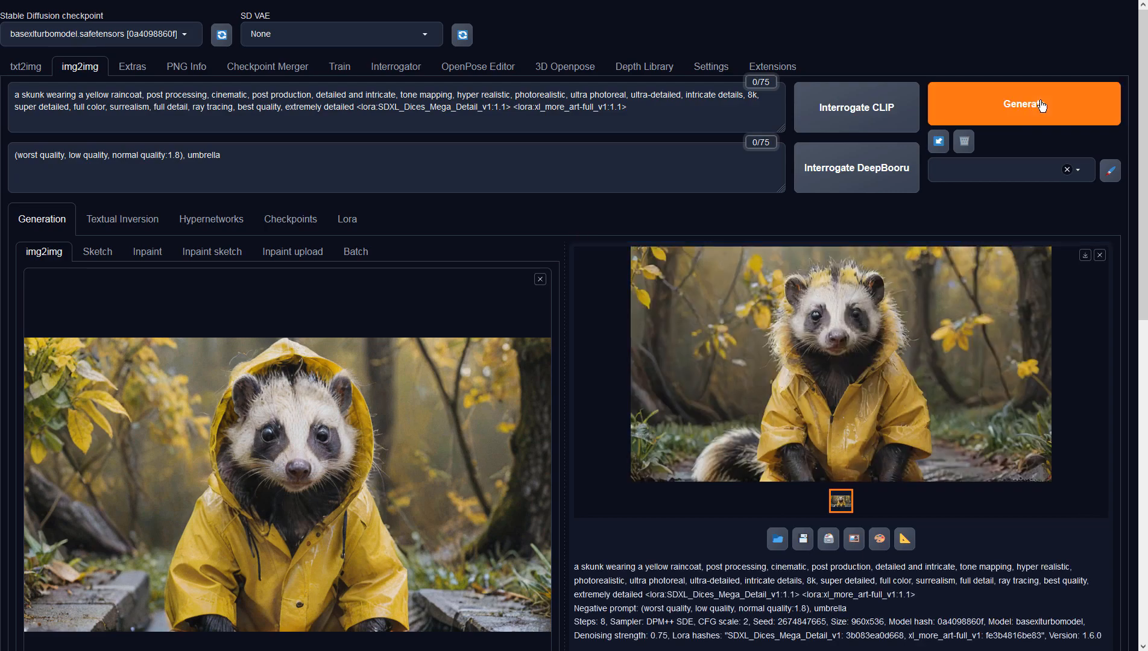
left_click(963, 360)
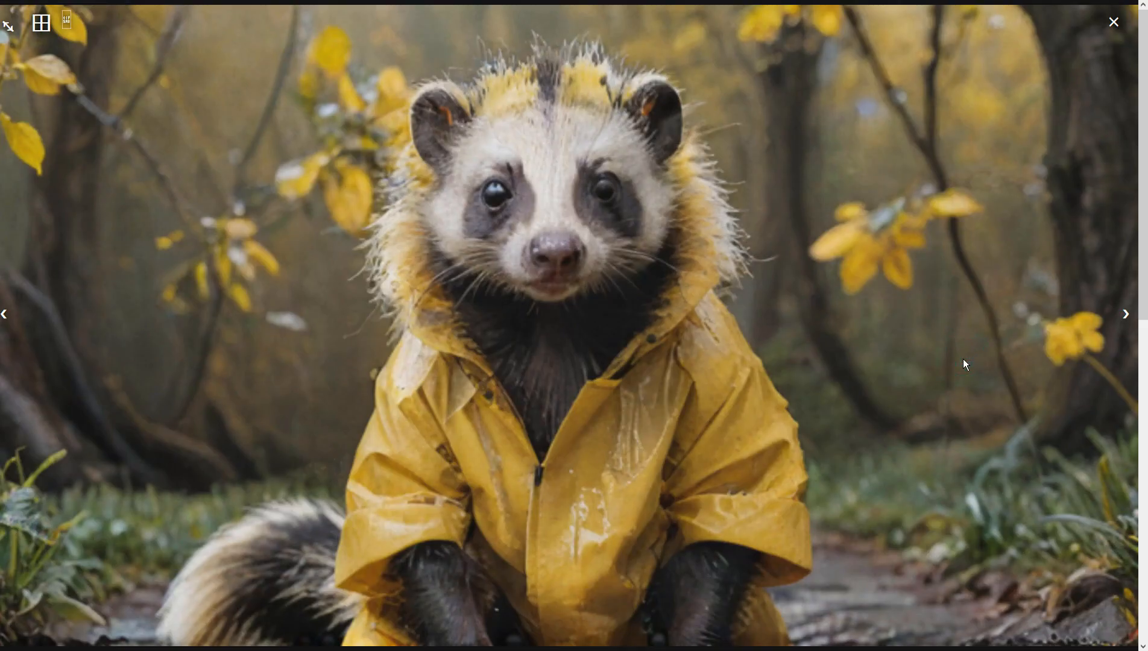
left_click(963, 359)
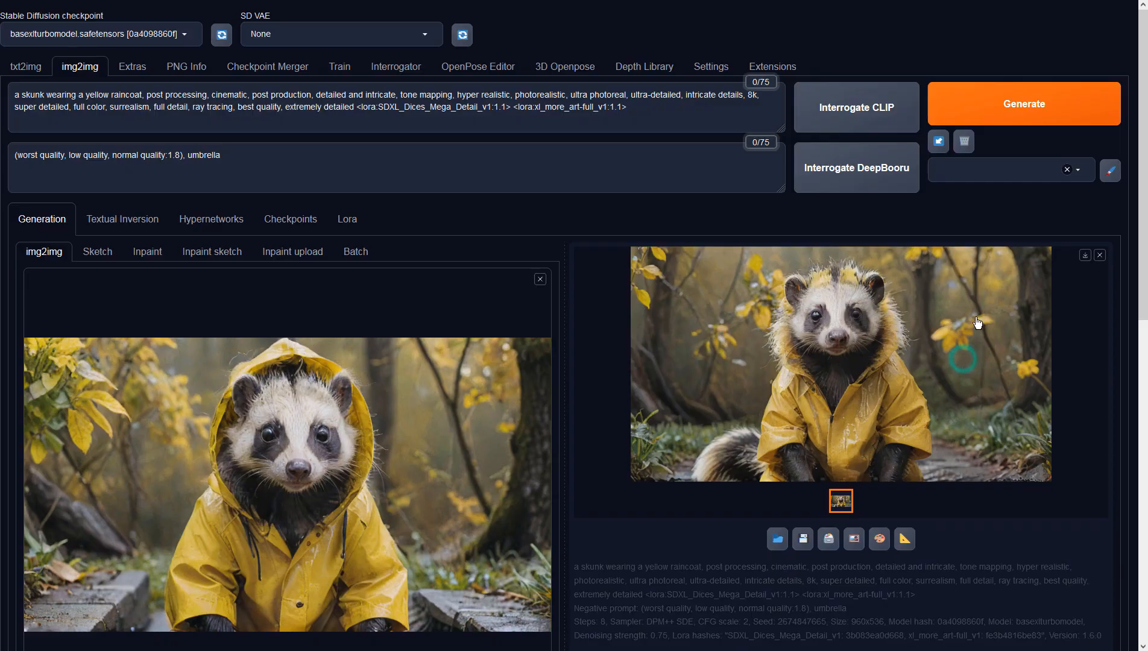
Generate two more variations from the same source, inspect each at full size, and send the second one back to img2img
left_click(996, 114)
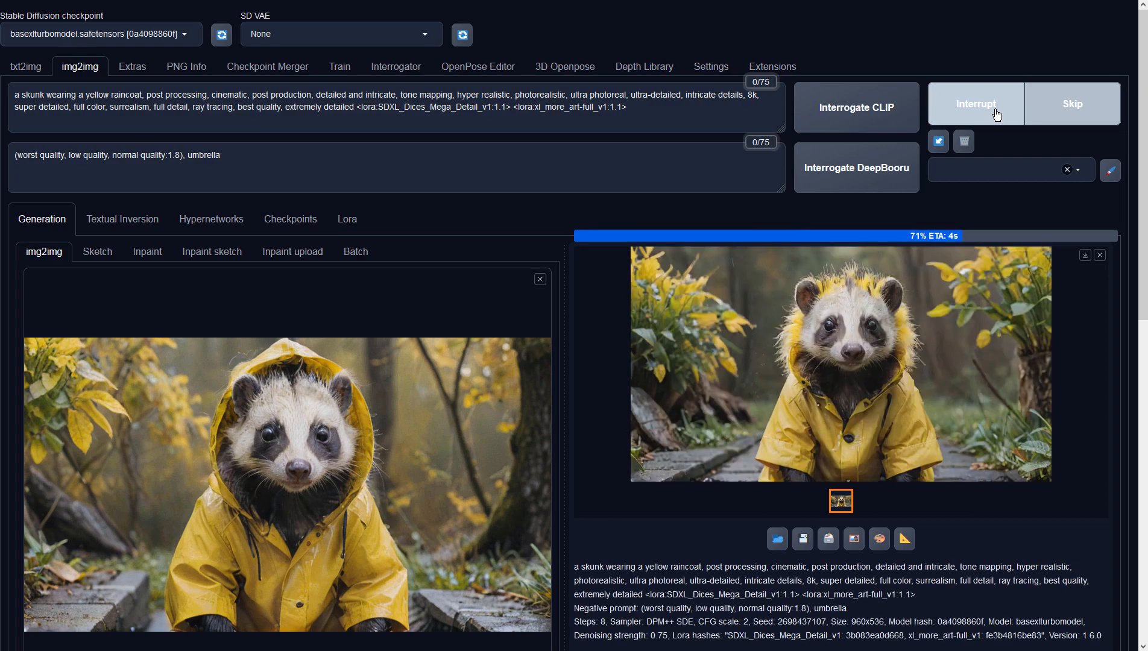
left_click(988, 303)
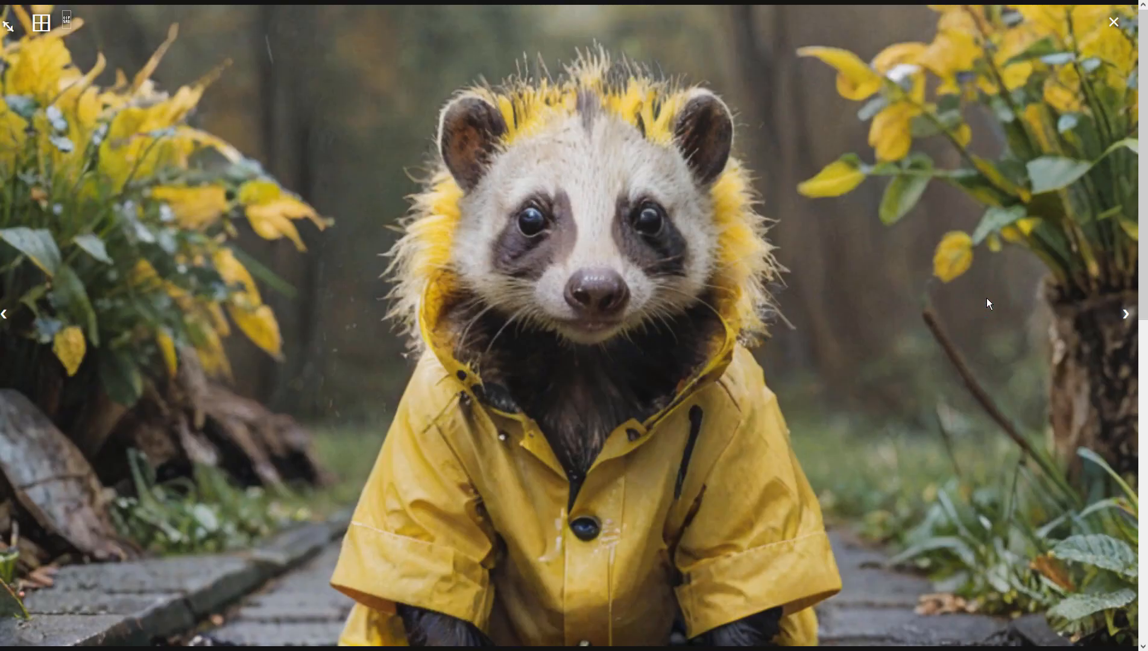
left_click(986, 298)
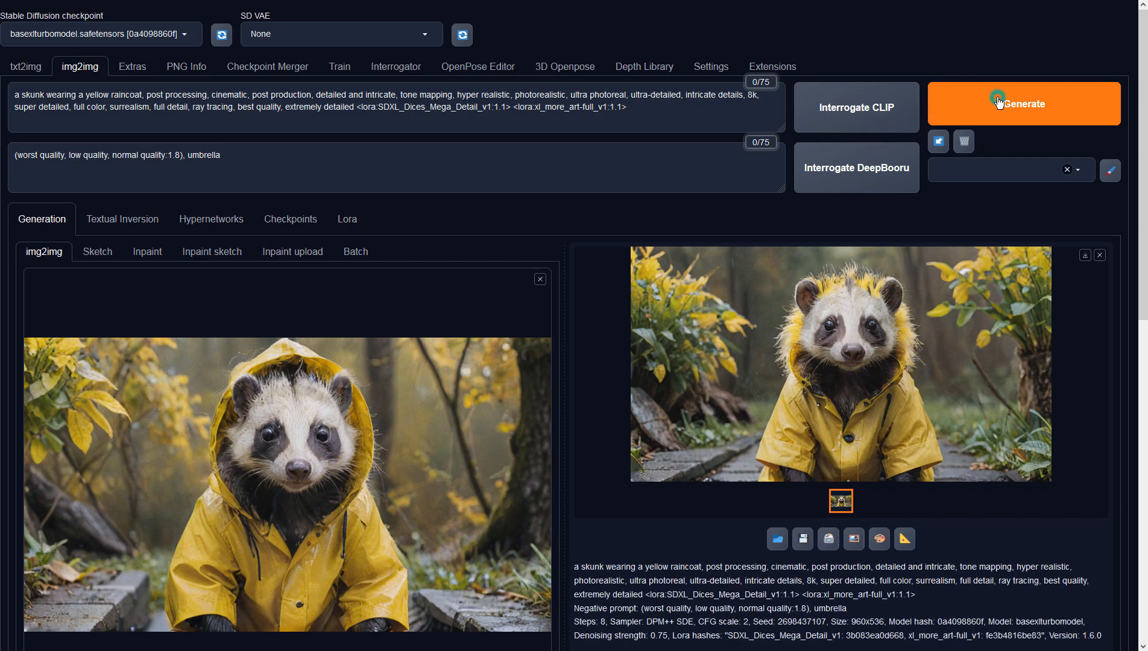
left_click(999, 103)
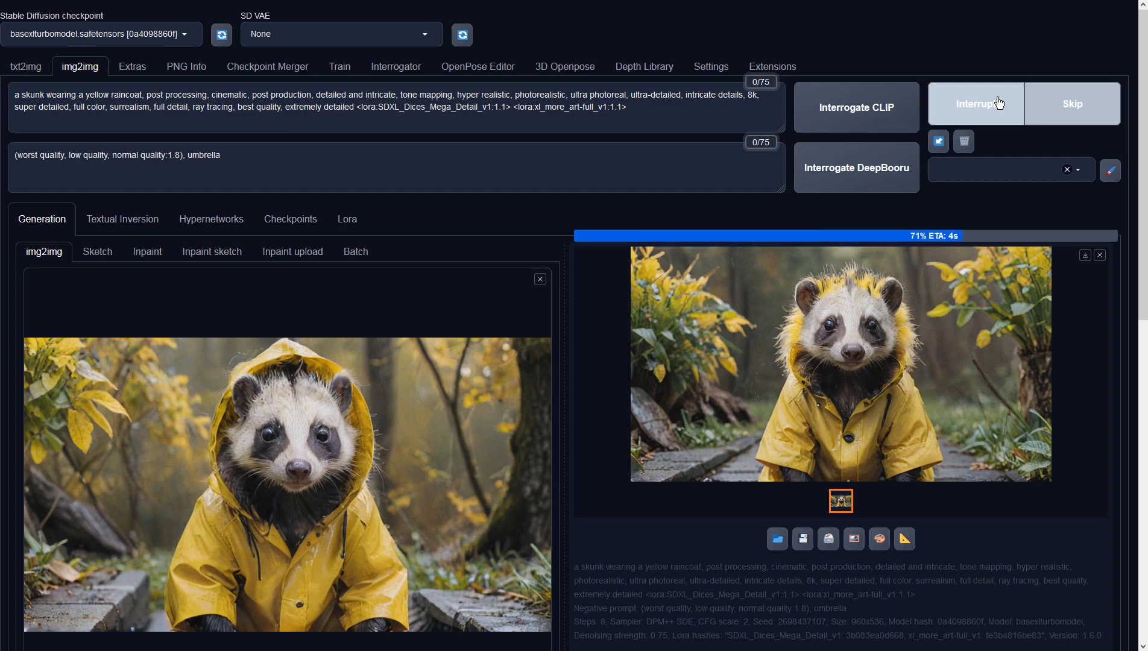
left_click(978, 278)
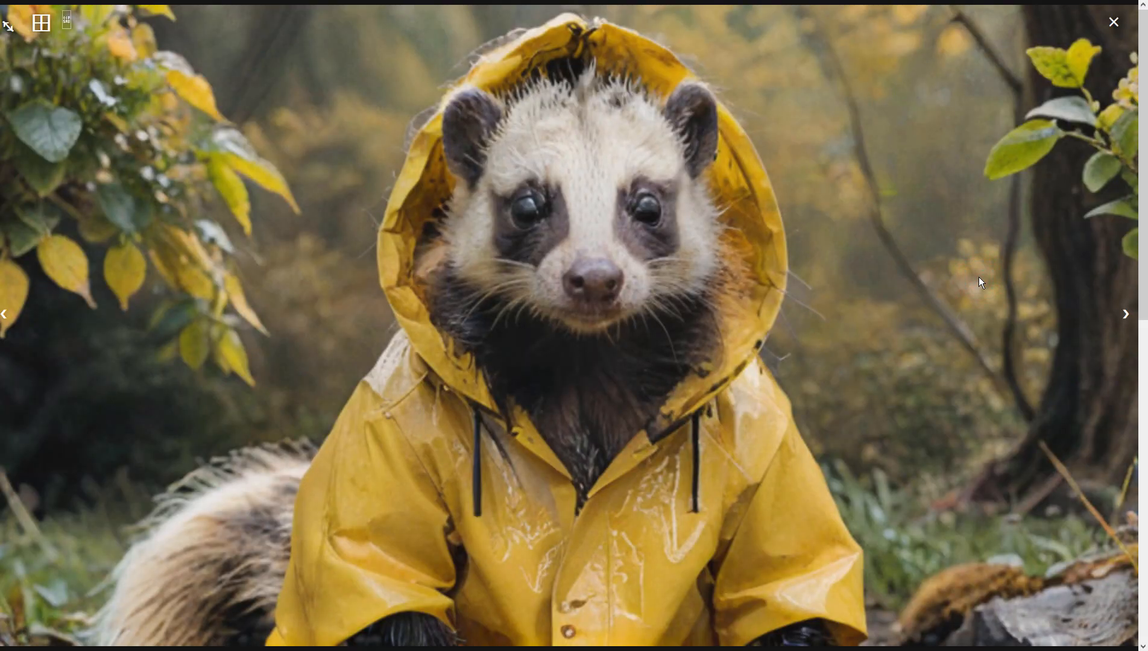
left_click(978, 277)
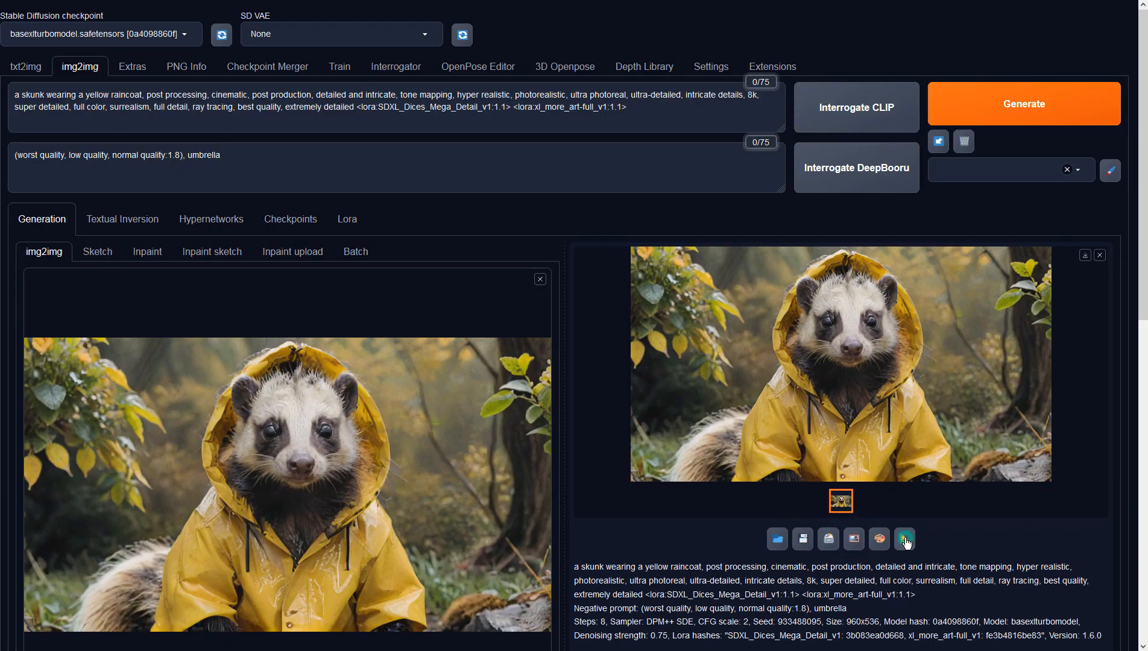
Send the hooded skunk image to Extras and set Resize to 2 with 4x-UltraSharp as Upscaler 1
left_click(905, 538)
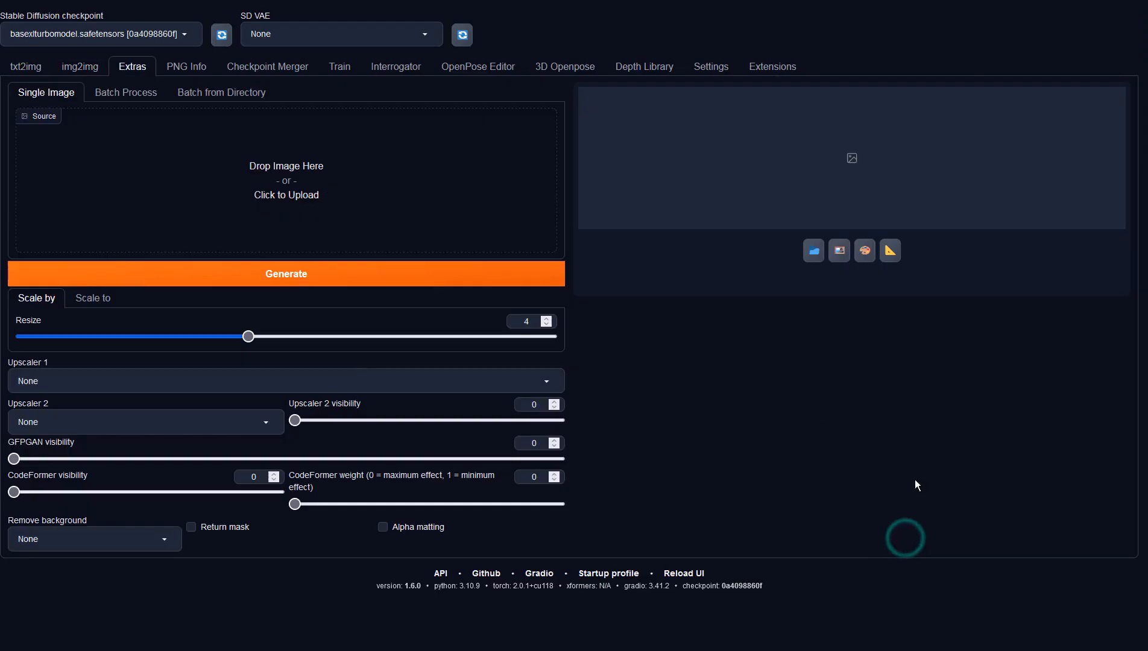
double_click(532, 322)
type("2")
left_click(318, 380)
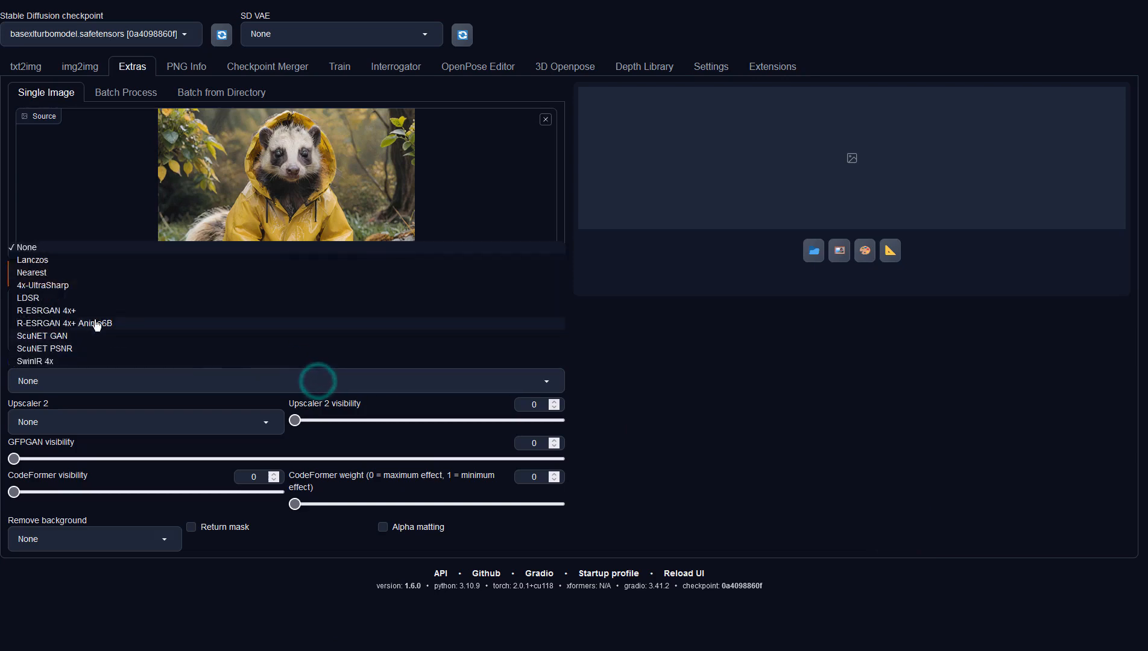
left_click(69, 288)
Generate the upscaled skunk image and inspect it at full size
left_click(173, 273)
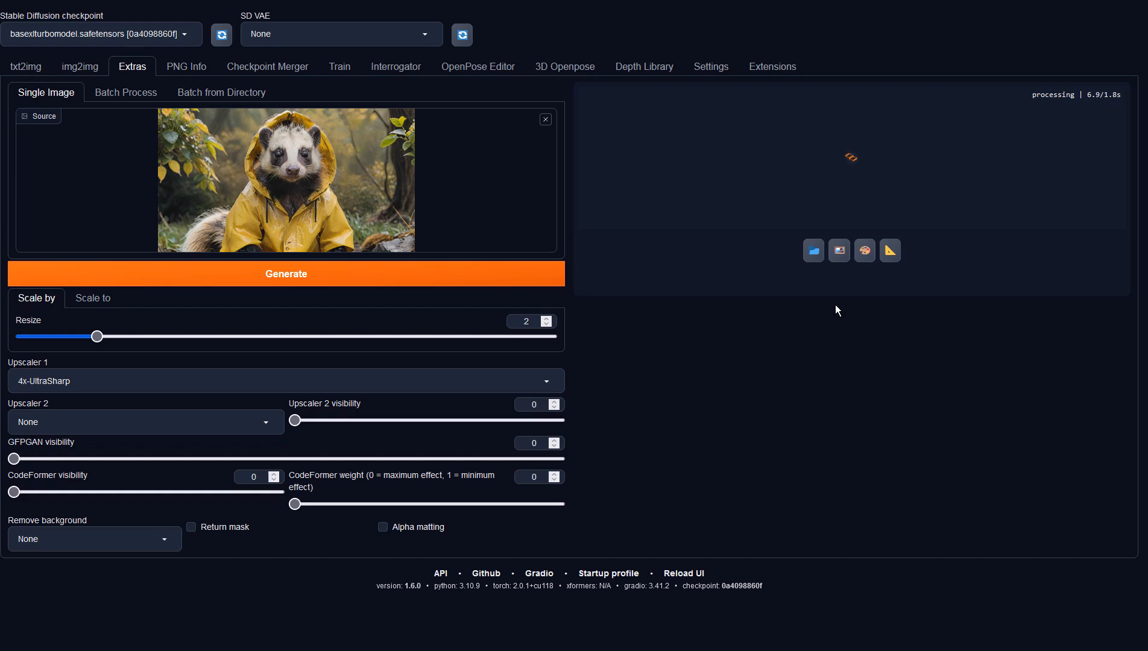
left_click(835, 303)
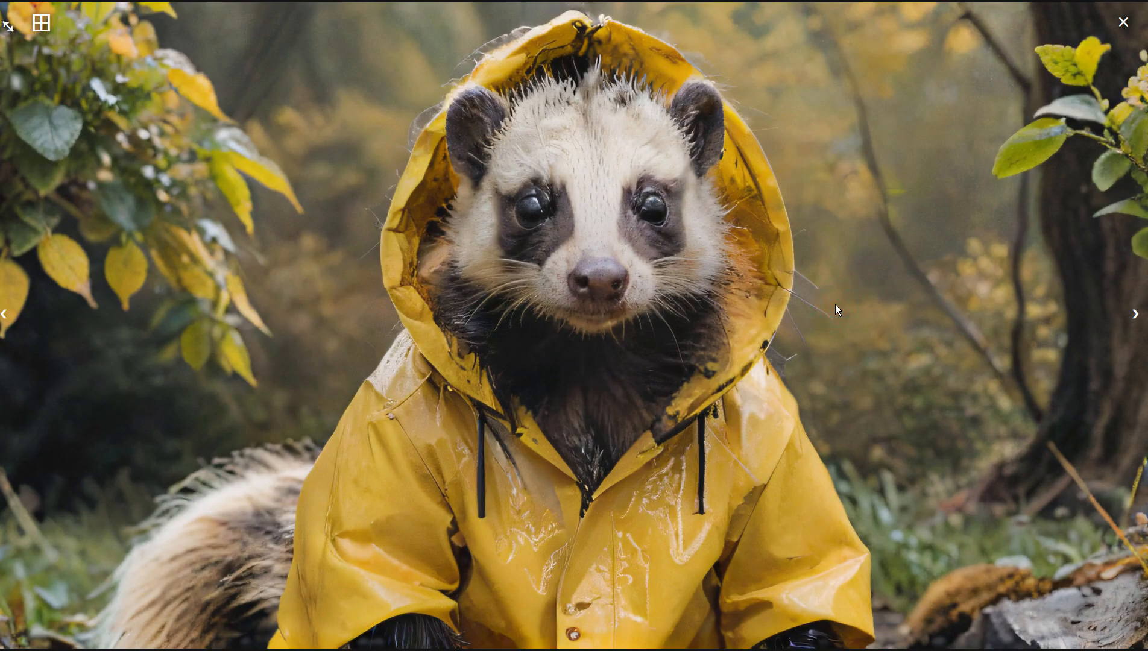
left_click(836, 306)
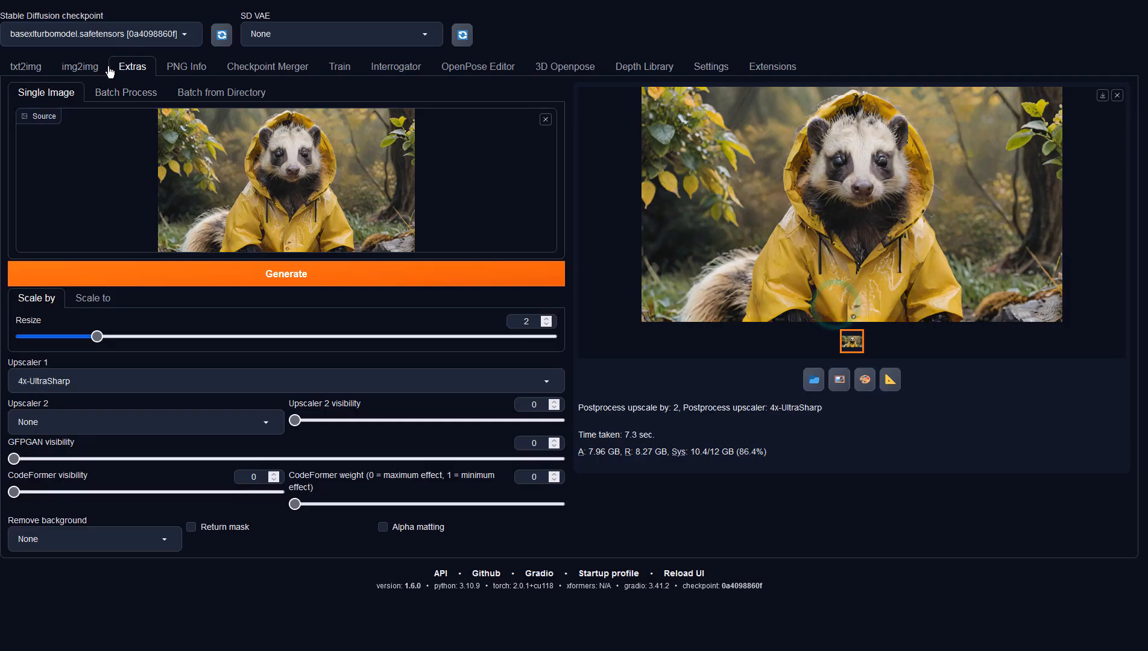
Return to img2img, generate another variation from the updated source image and view it at full size
left_click(78, 67)
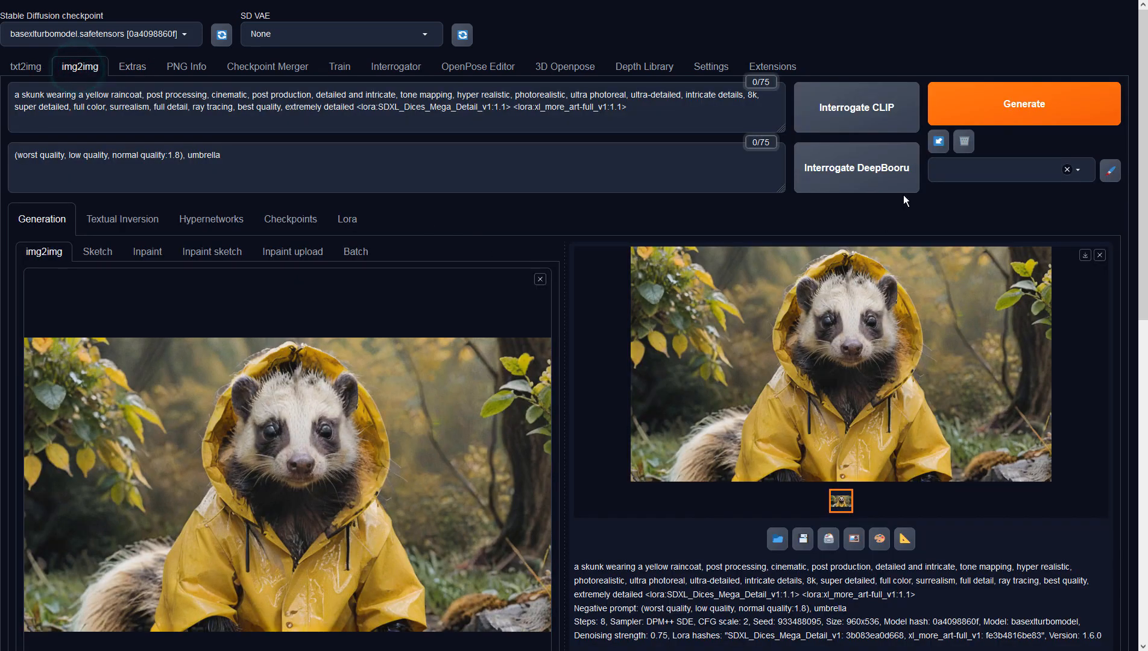
left_click(1013, 115)
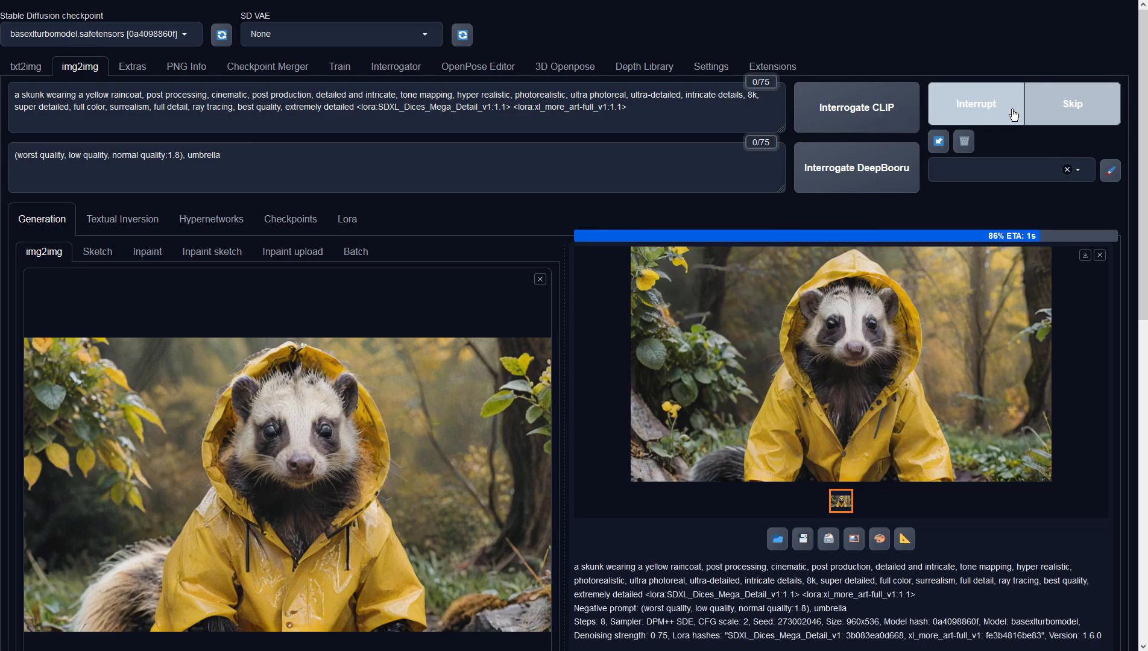
left_click(989, 290)
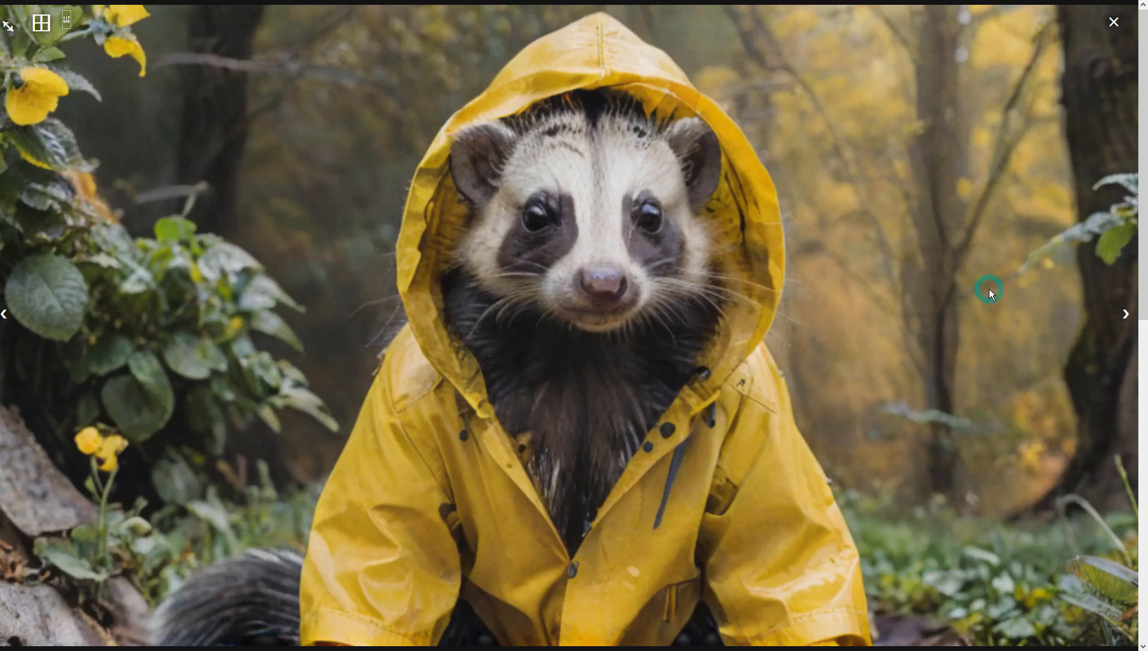